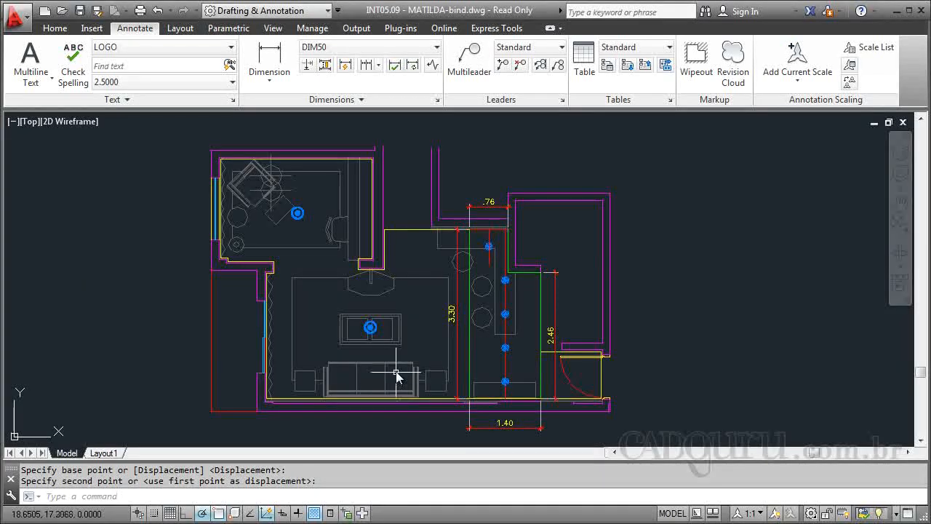
- Examine the yellow and green ceiling outlines, their offset from the walls, and the light fixtures in the ceiling plan
scroll(381, 318, up, 2)
scroll(443, 250, down, 2)
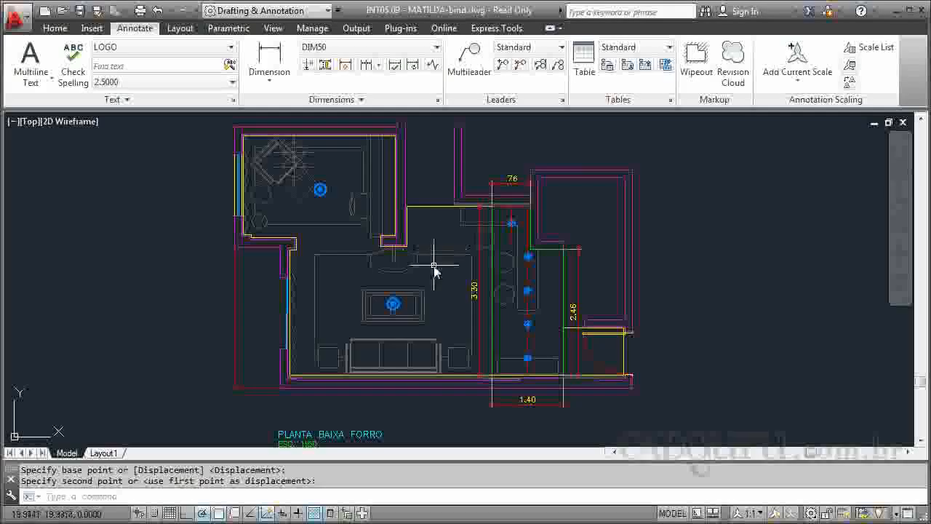
scroll(512, 309, up, 4)
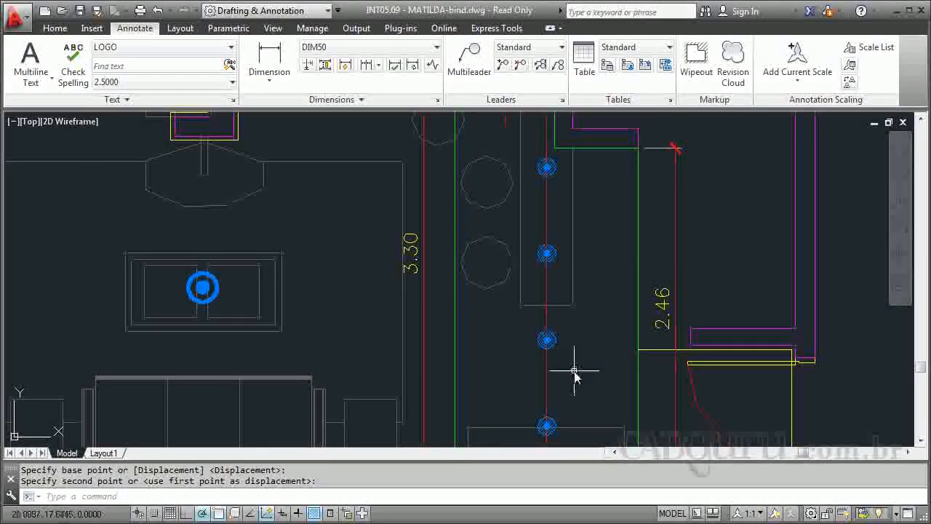
scroll(573, 372, down, 2)
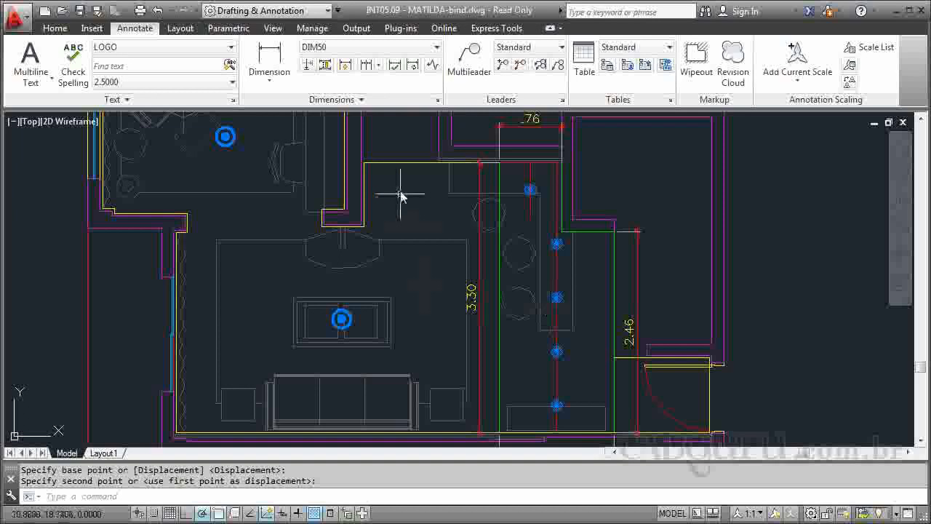
click(399, 162)
scroll(441, 270, down, 2)
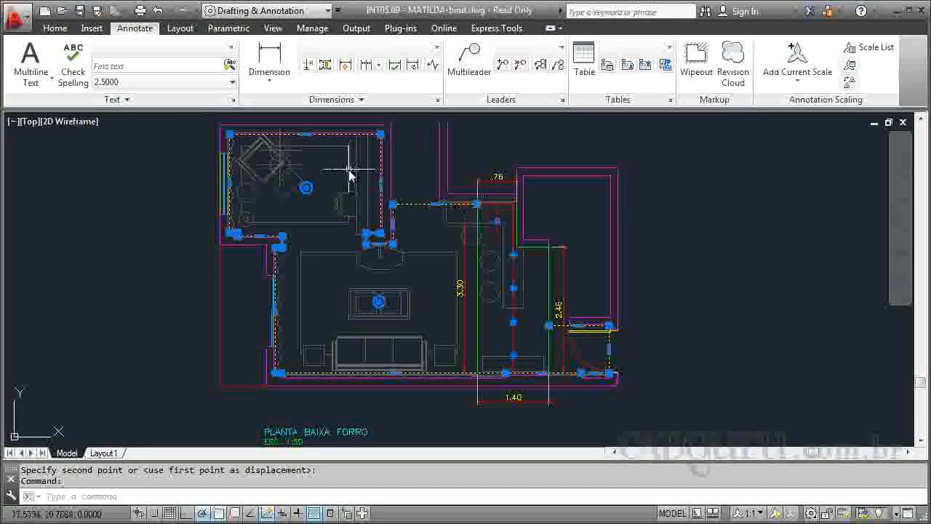
key(Escape)
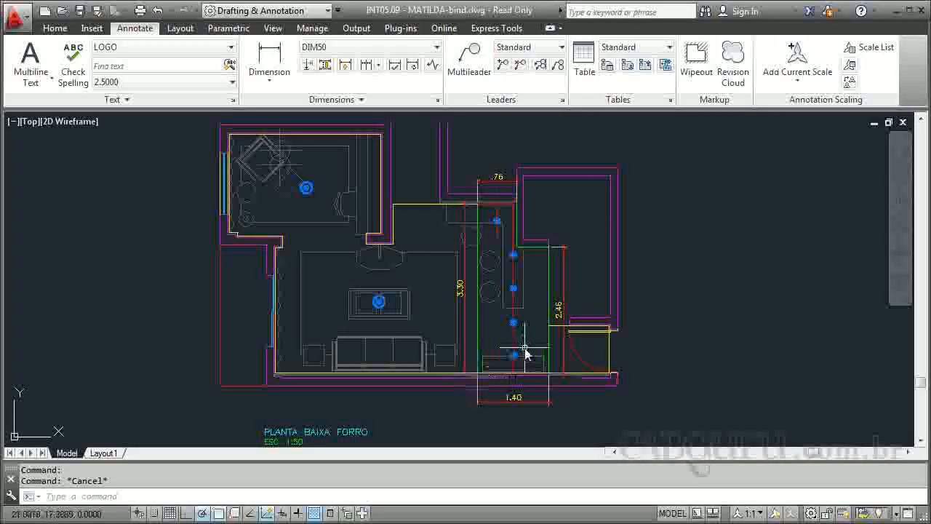
scroll(528, 349, up, 2)
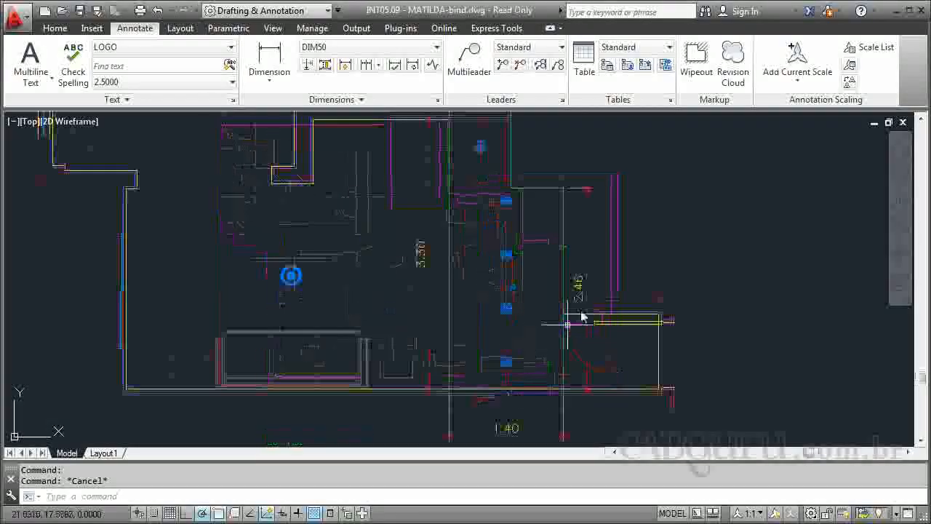
click(565, 256)
scroll(550, 318, down, 2)
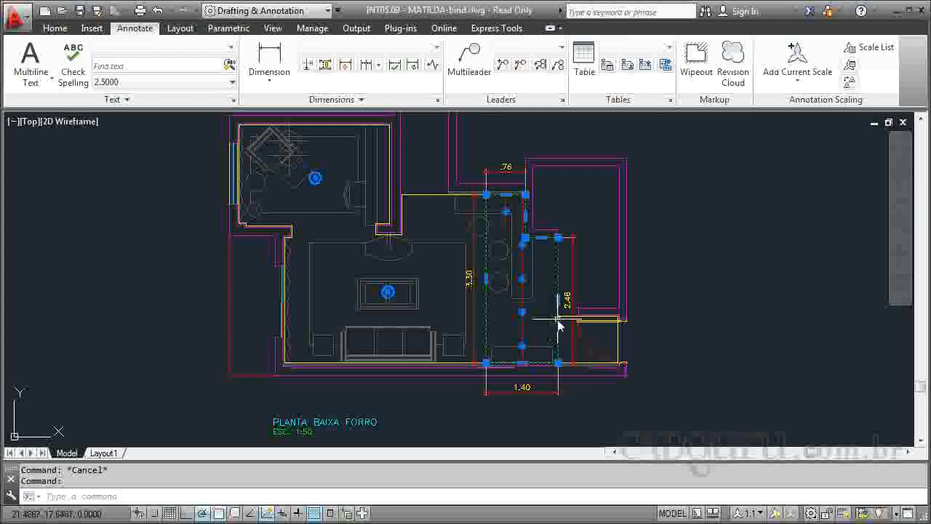
key(Escape)
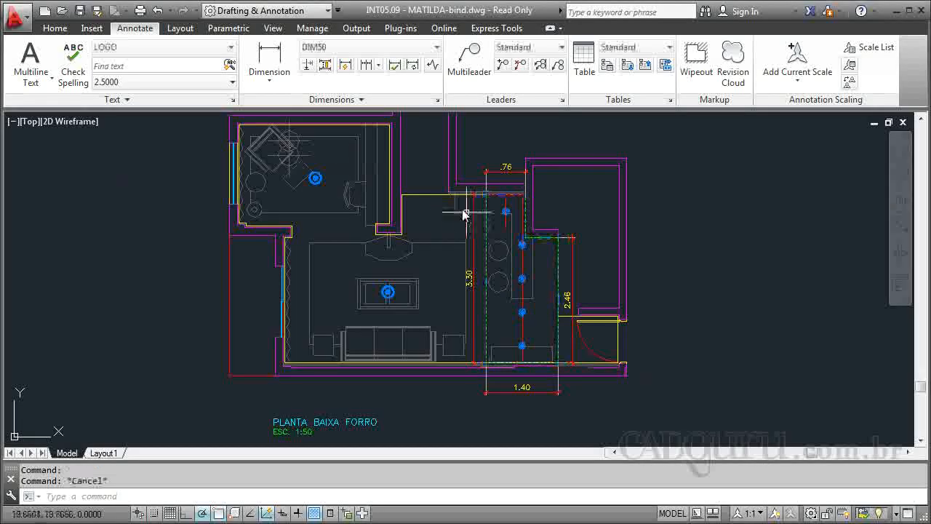
click(438, 196)
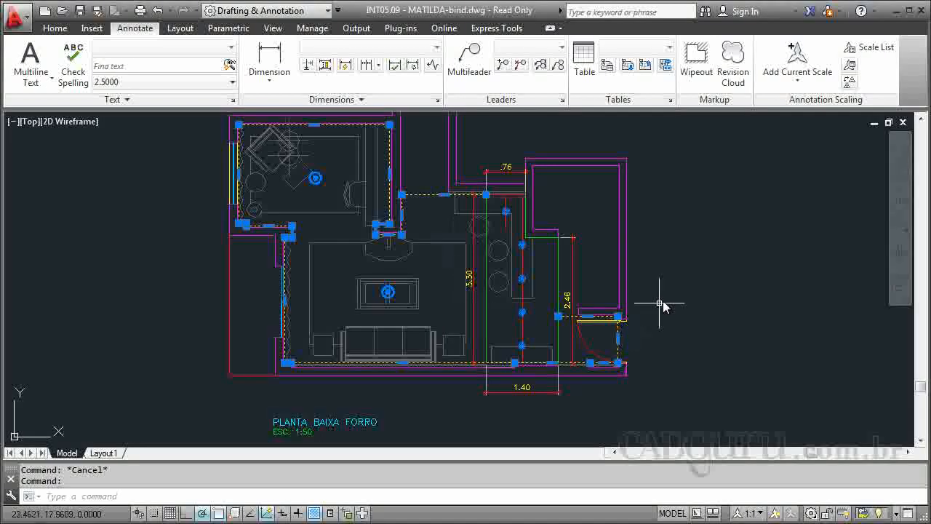
key(Escape)
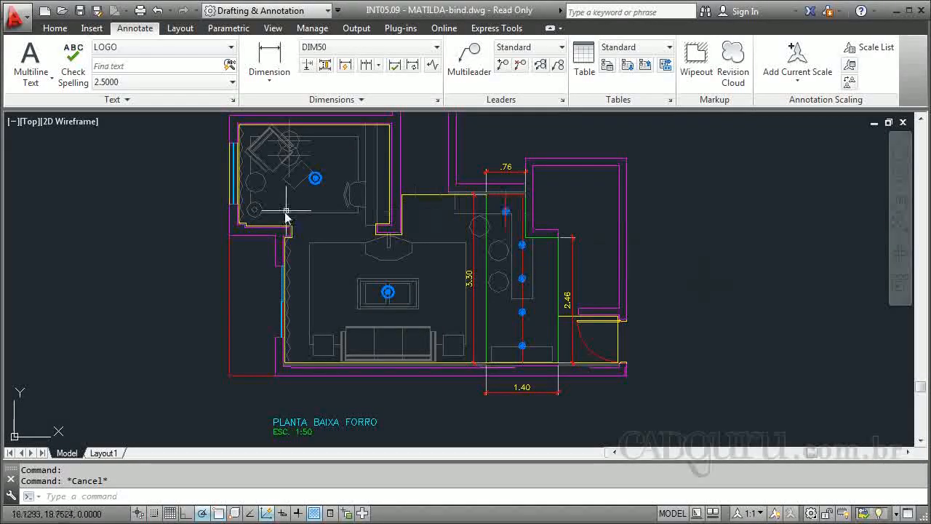
scroll(288, 215, up, 8)
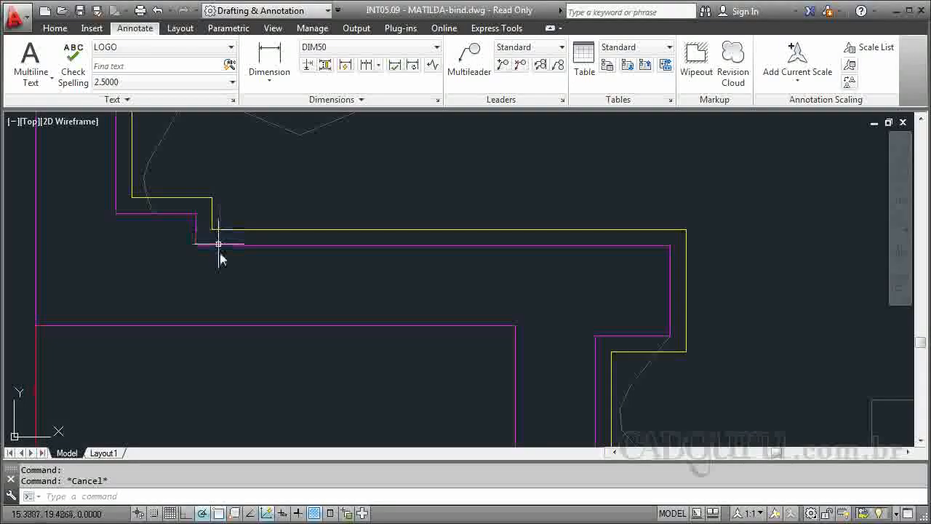
scroll(238, 255, down, 8)
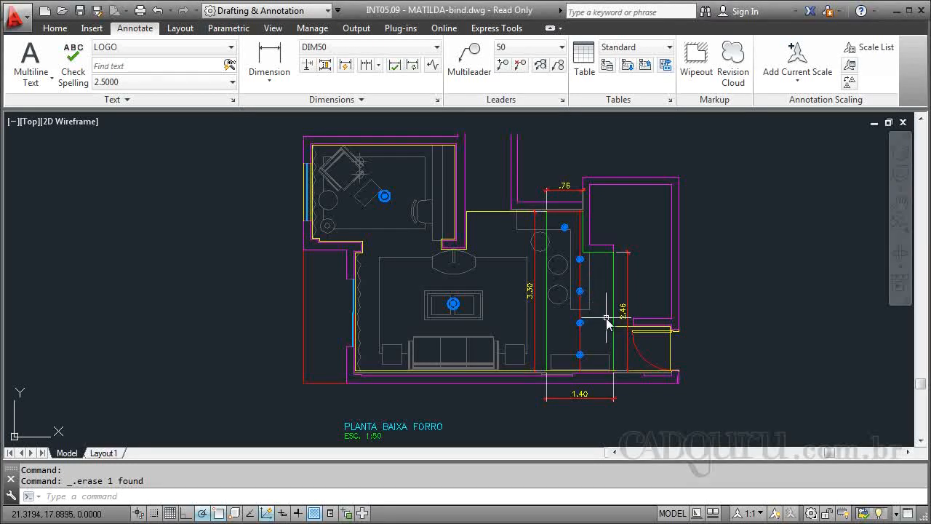
scroll(629, 352, up, 2)
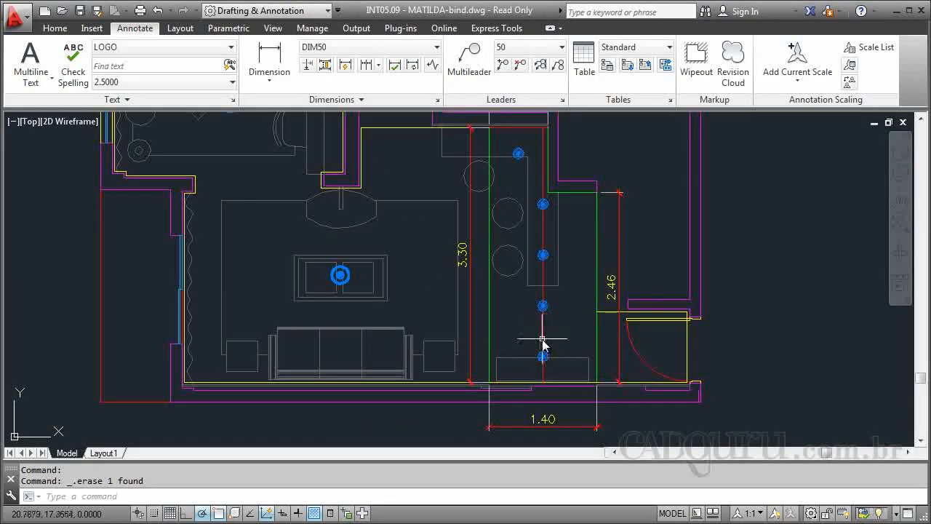
scroll(545, 339, down, 2)
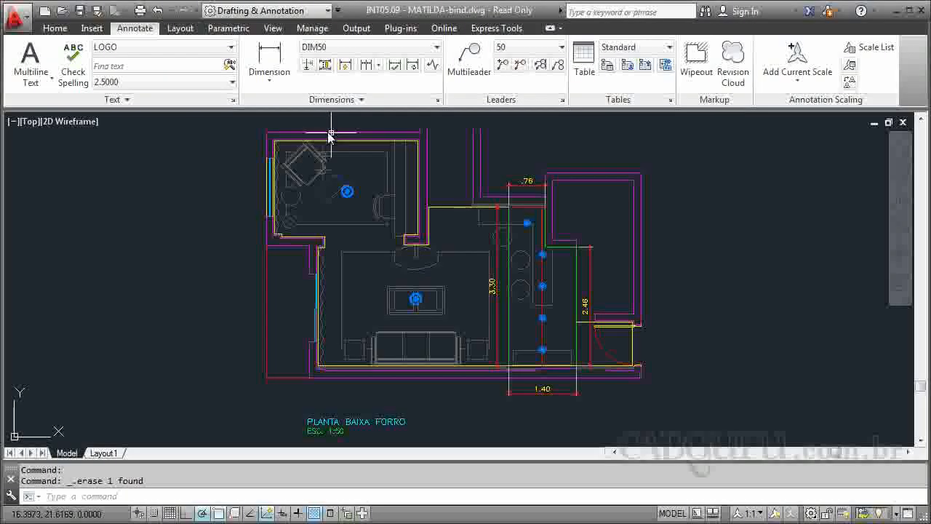
scroll(338, 142, up, 4)
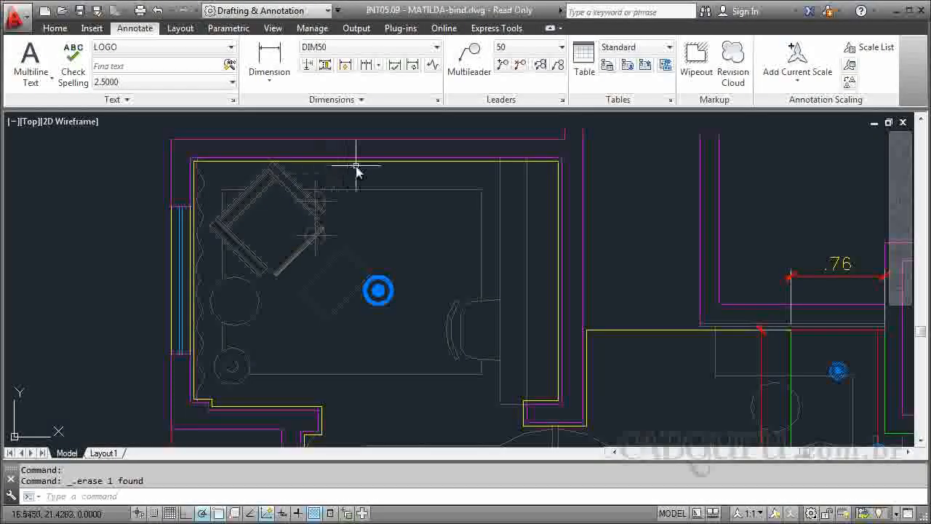
scroll(372, 166, down, 2)
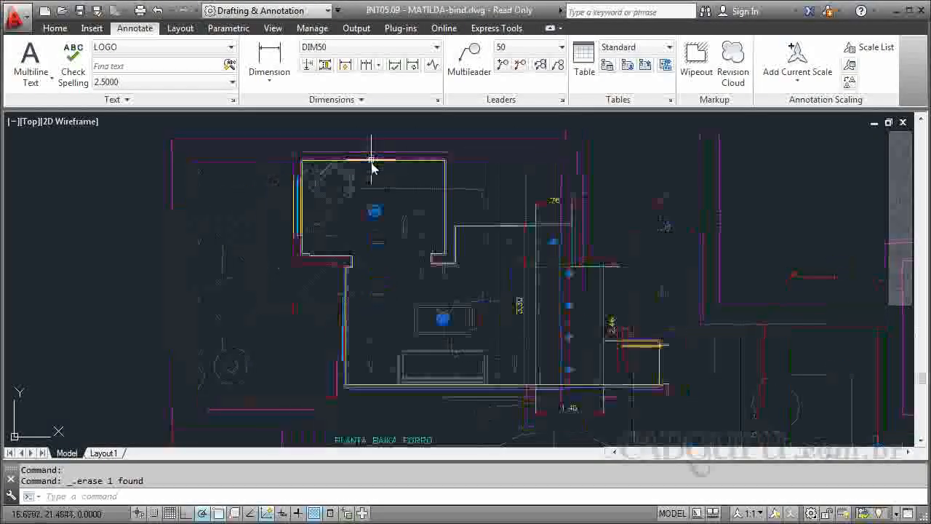
- Add a horizontal linear dimension below the uppermost spotlight, from the spotlight to the left edge of the green ceiling outline
scroll(651, 266, up, 4)
scroll(458, 170, up, 2)
click(271, 60)
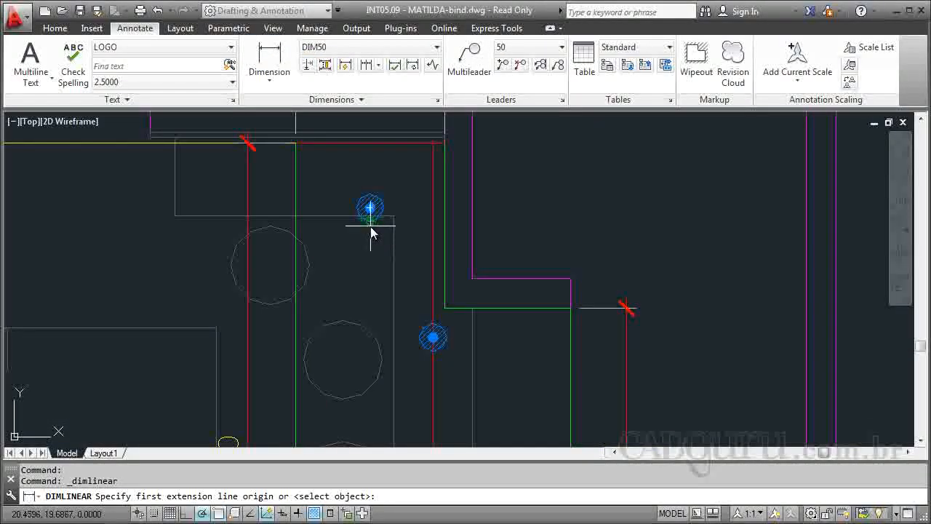
click(370, 228)
click(300, 231)
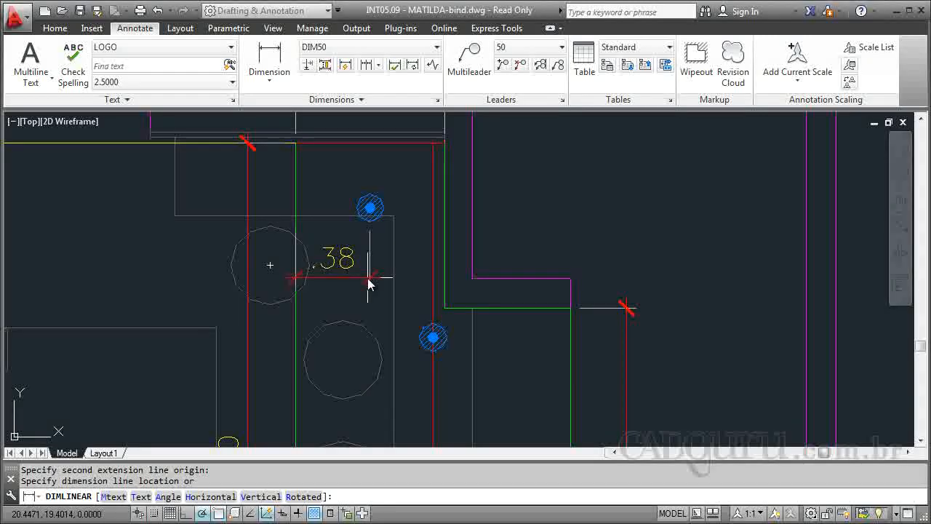
click(368, 278)
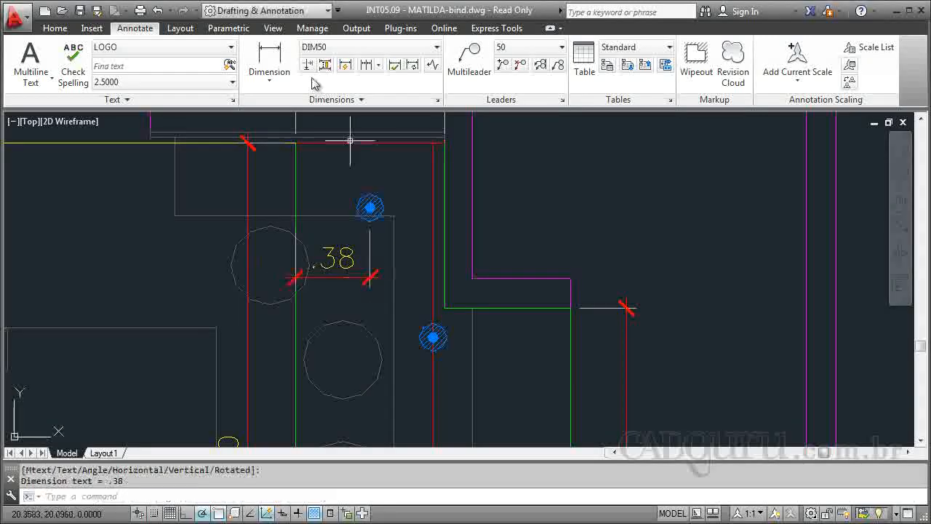
click(365, 65)
scroll(380, 220, up, 5)
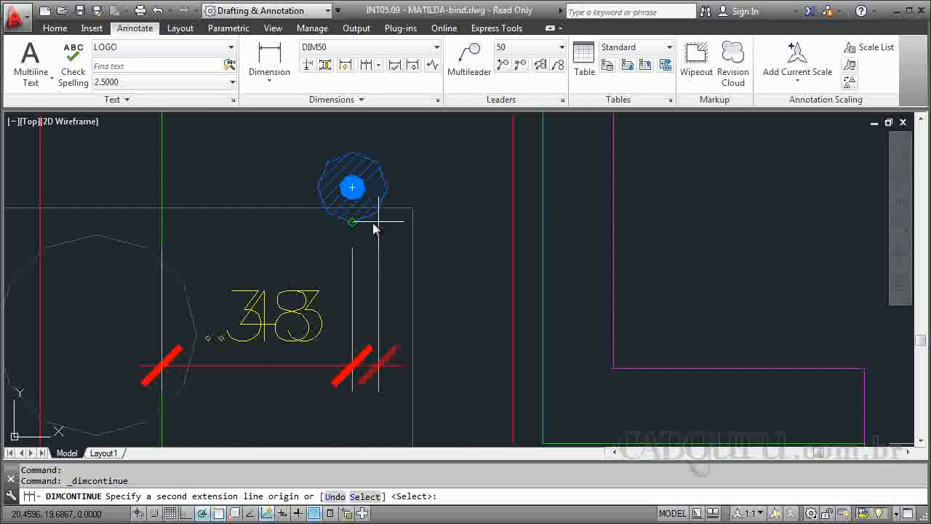
key(Escape)
- Add a horizontal linear dimension from the uppermost spotlight to the green outline's right edge, in line with the previous dimension
click(269, 57)
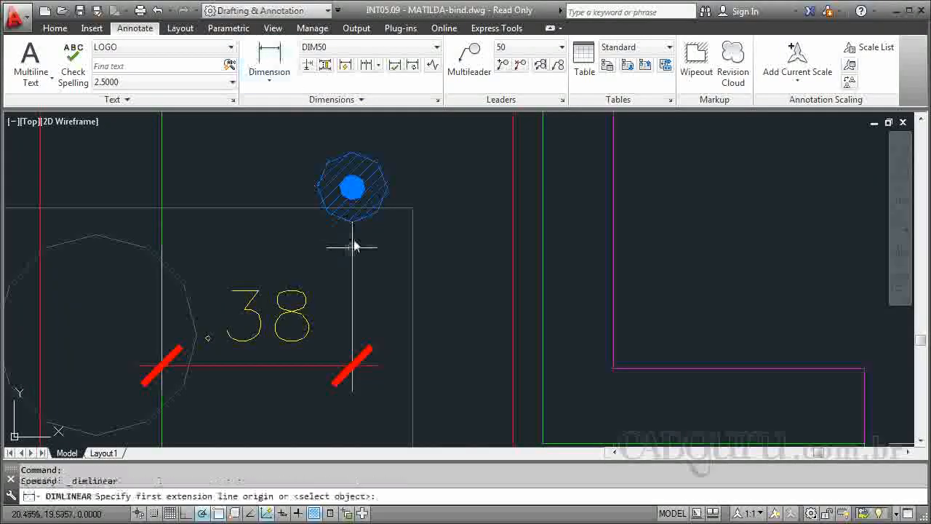
click(354, 209)
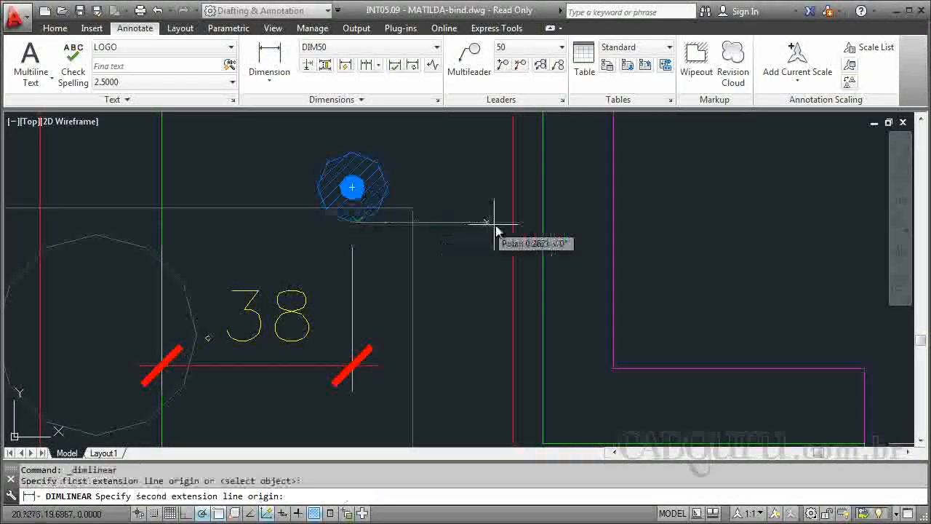
click(543, 218)
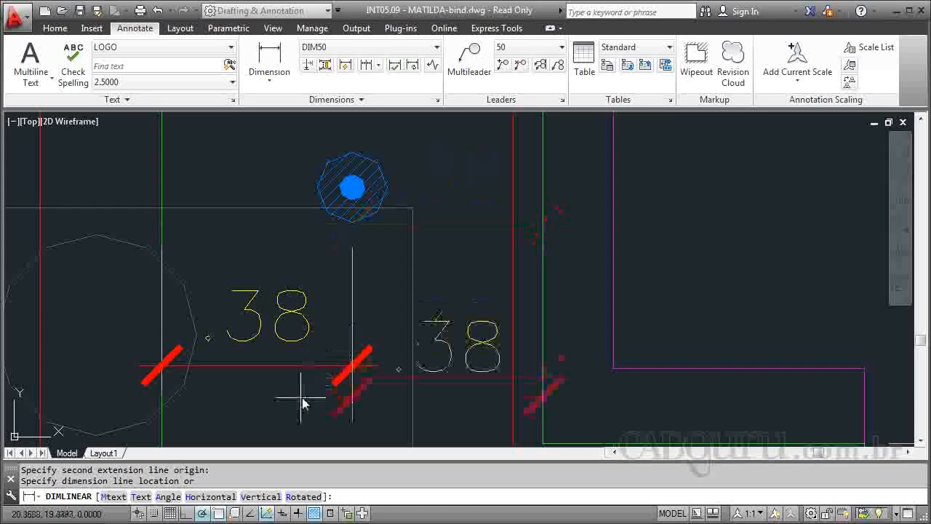
click(355, 369)
scroll(426, 324, down, 1)
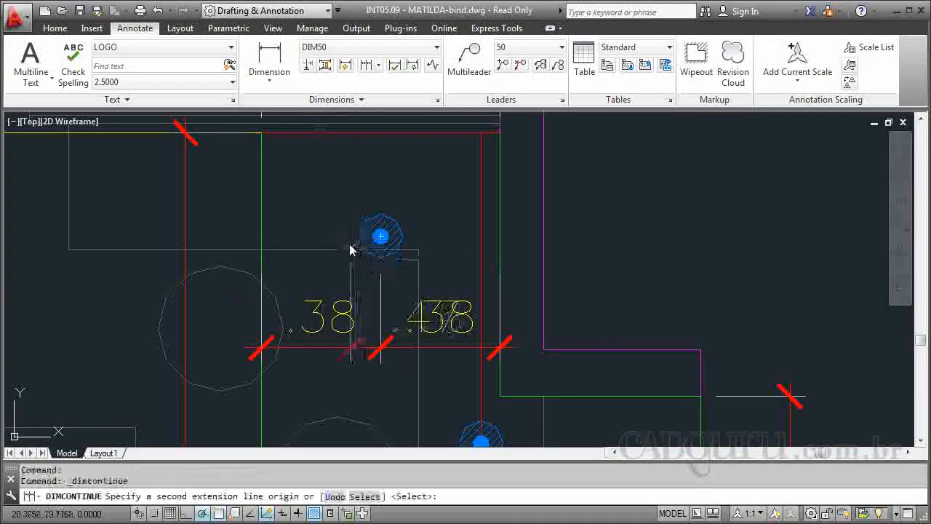
key(Escape)
- Add a vertical linear dimension from the uppermost spotlight to the top edge of the green ceiling outline
click(268, 66)
click(357, 233)
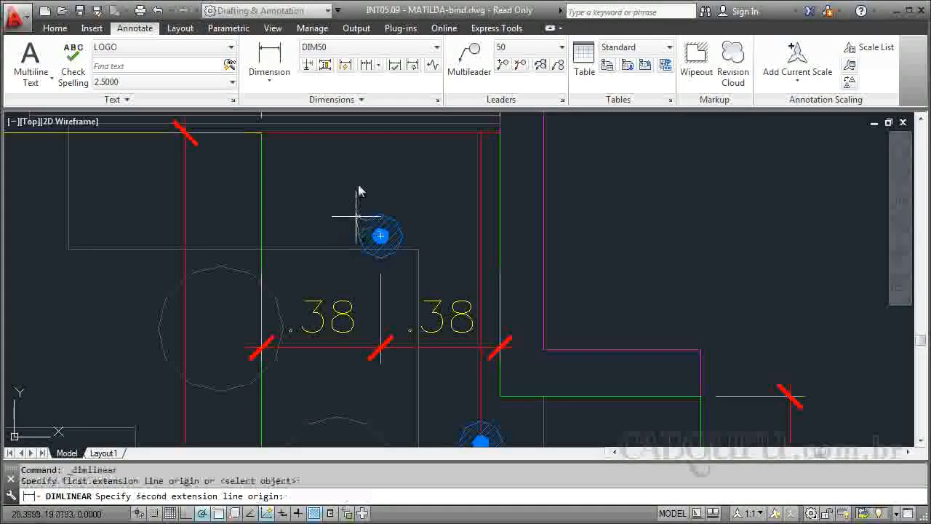
click(358, 134)
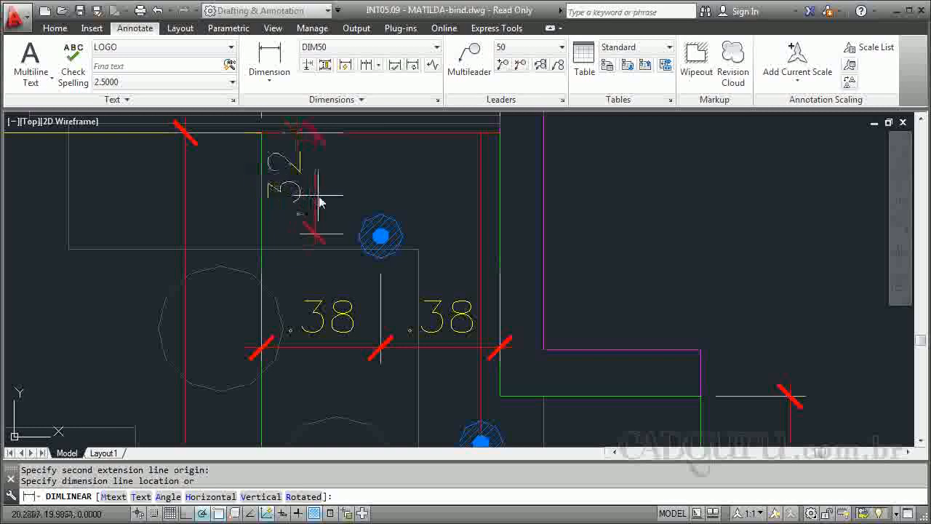
click(312, 199)
- Add a vertical linear dimension from the bottom edge of the ceiling outline up to the lowest spotlight in the row
scroll(461, 224, down, 2)
scroll(460, 213, down, 1)
scroll(384, 172, down, 1)
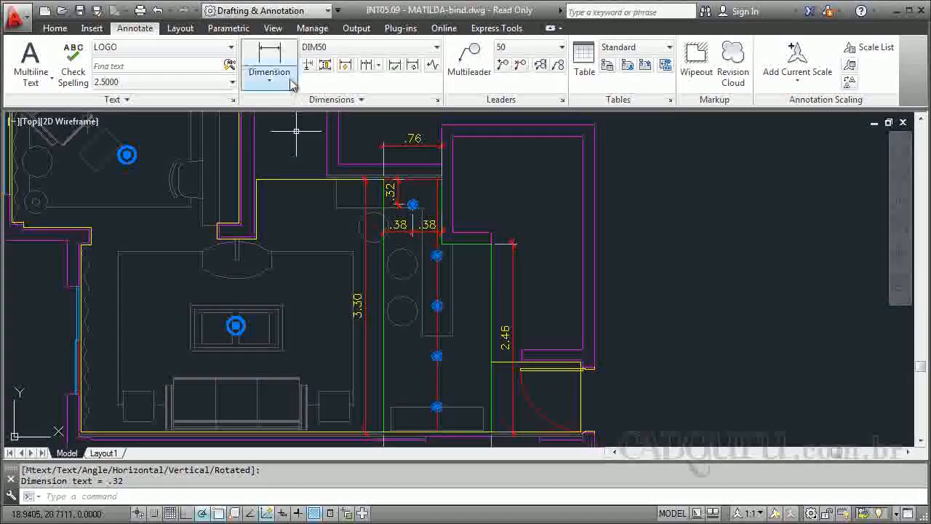
key(Return)
scroll(433, 305, down, 2)
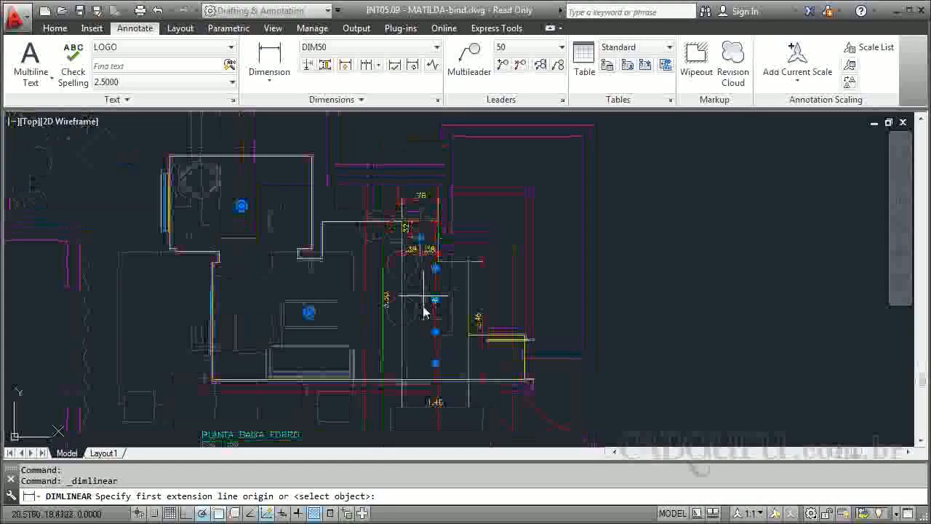
scroll(436, 385, up, 4)
click(440, 378)
scroll(436, 349, up, 4)
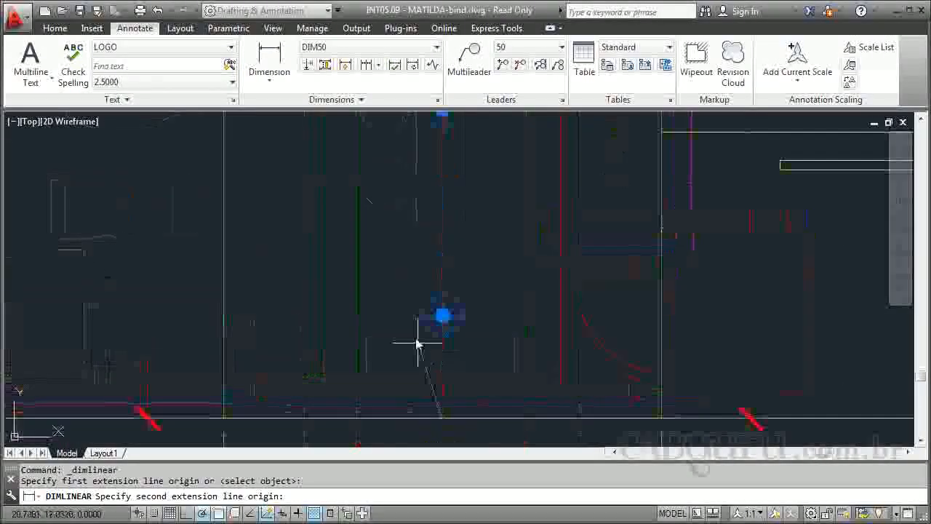
click(417, 318)
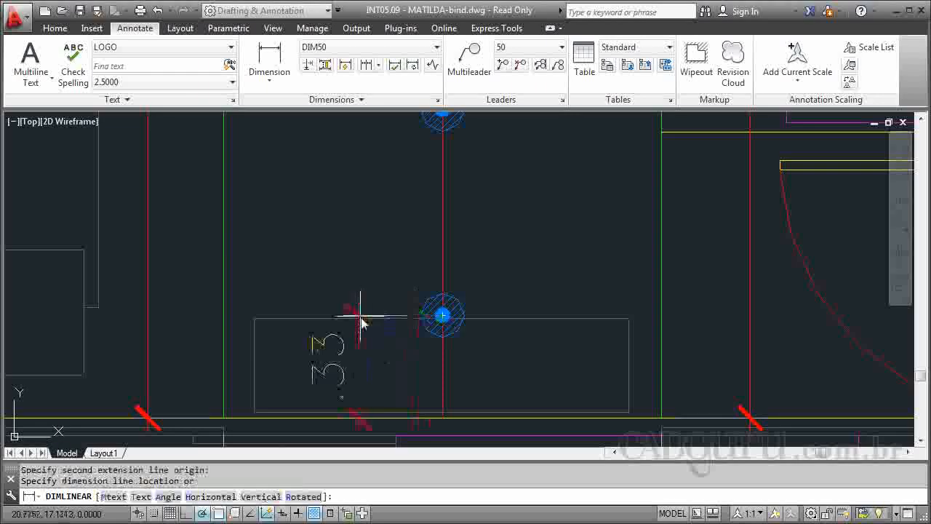
click(364, 313)
- Place the lowest spotlight's vertical dimension and stretch its dimension line clear of the spotlight row, to its left
click(399, 354)
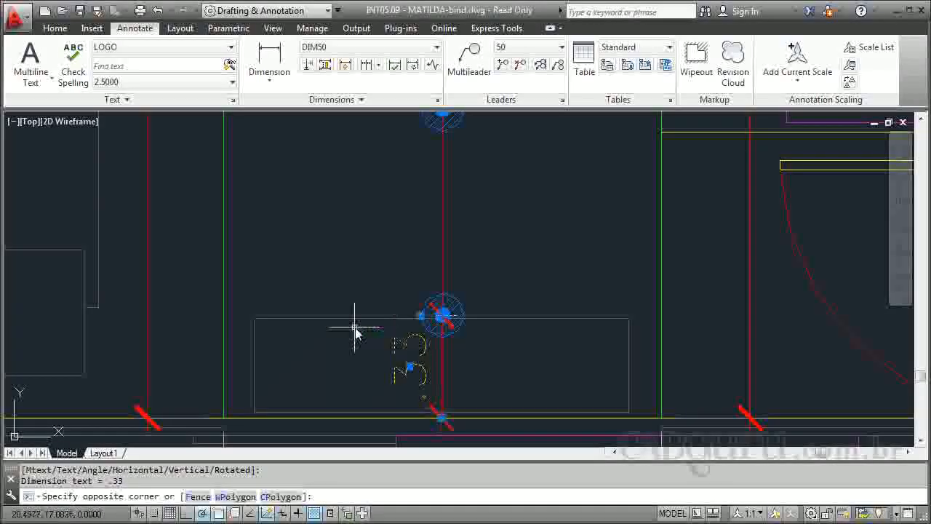
click(352, 305)
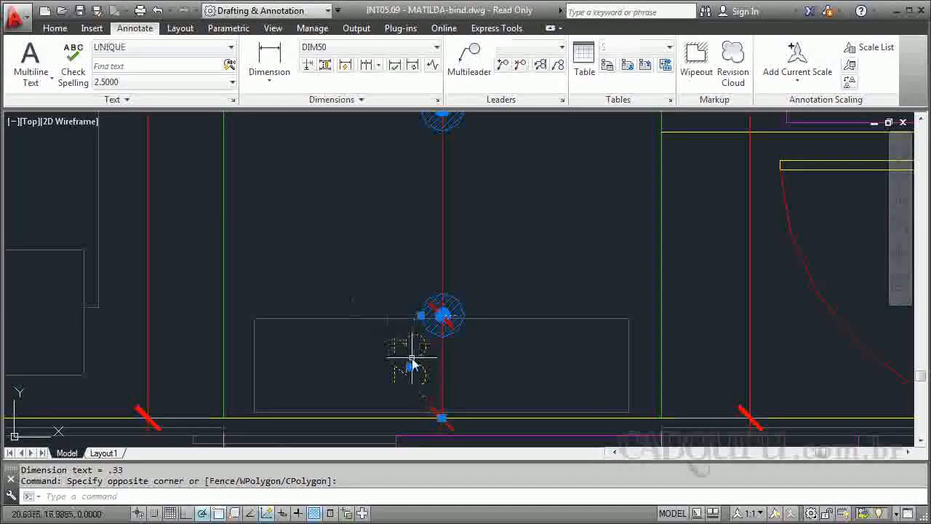
click(422, 317)
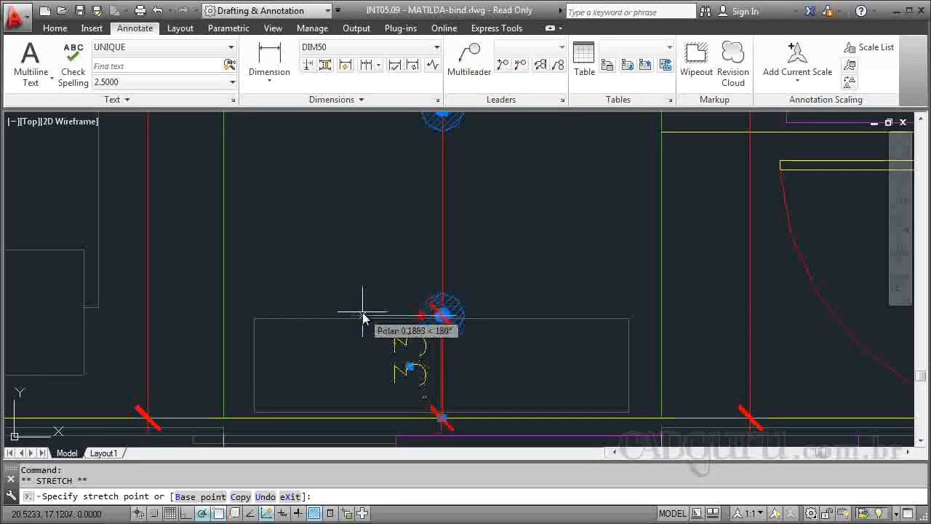
key(Escape)
scroll(437, 320, up, 5)
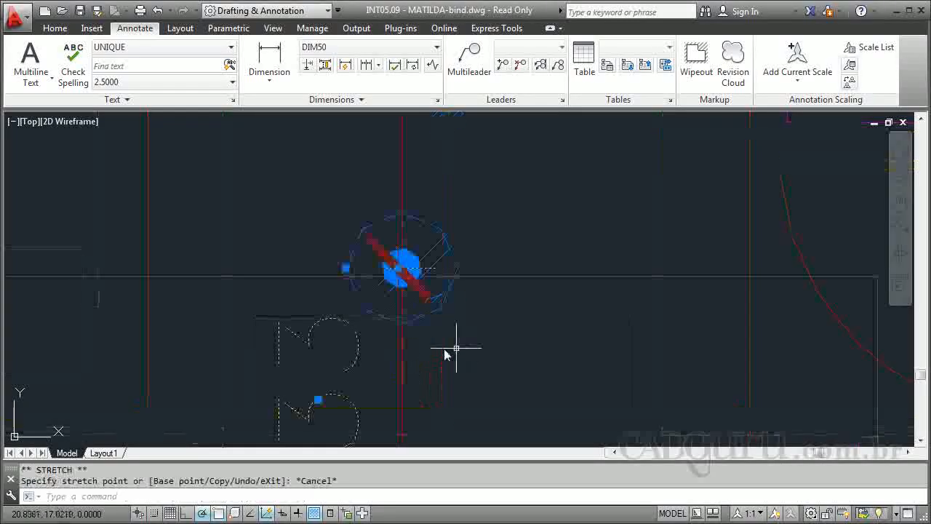
click(398, 268)
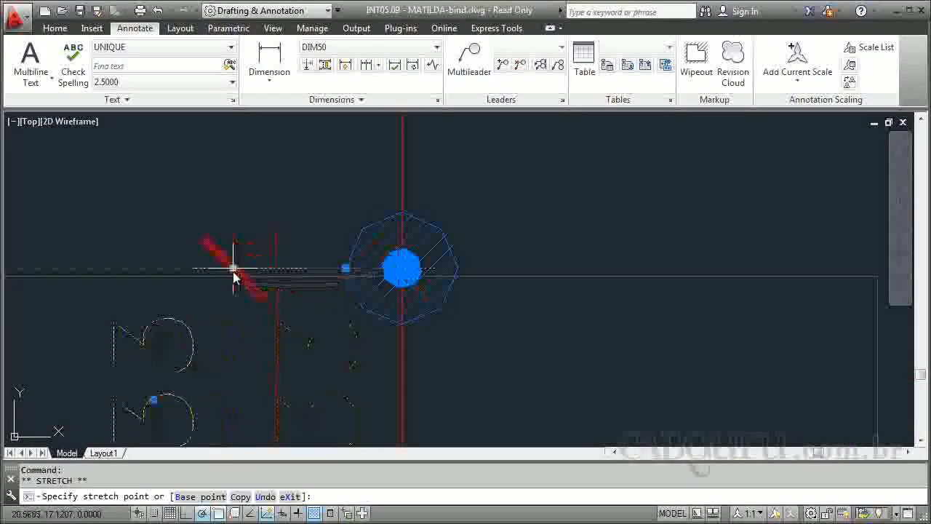
key(Escape)
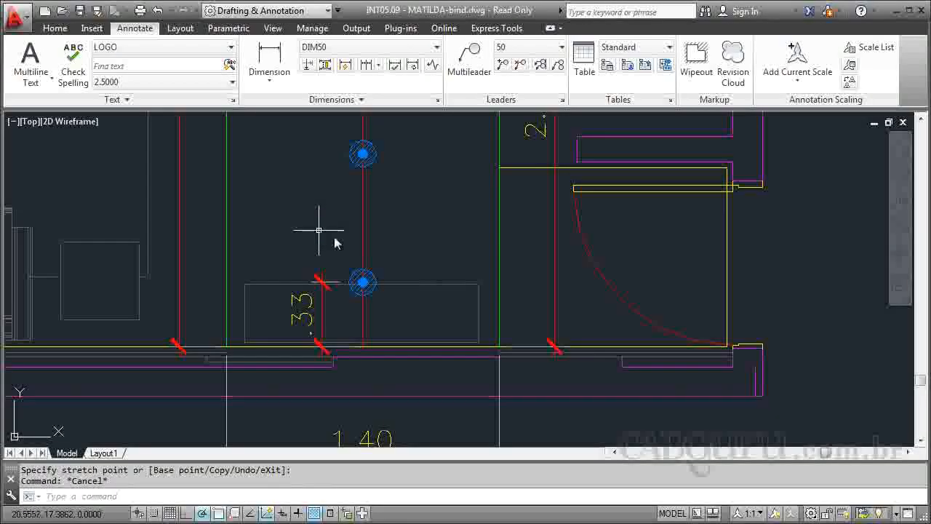
- Continue the vertical dimension chain upward from the lowest spotlight through the three spotlights above it in the row
click(365, 65)
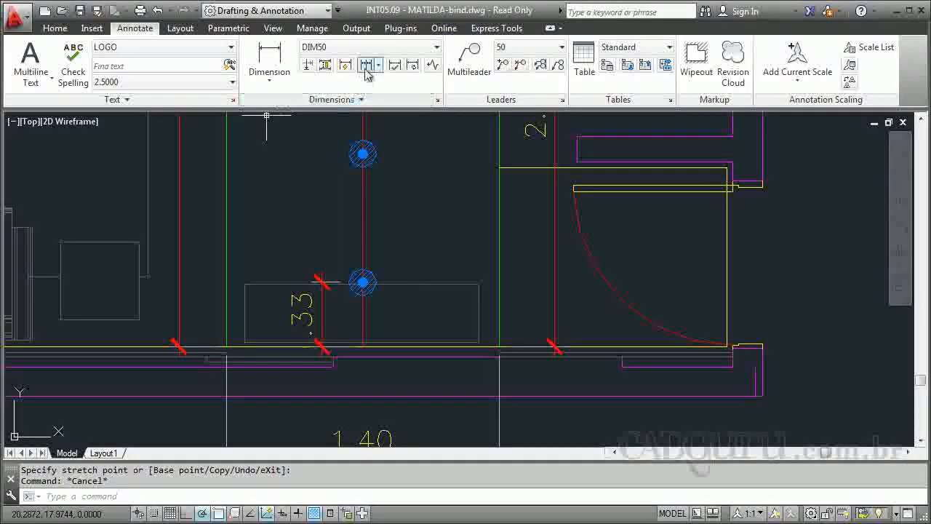
click(349, 153)
scroll(422, 293, down, 4)
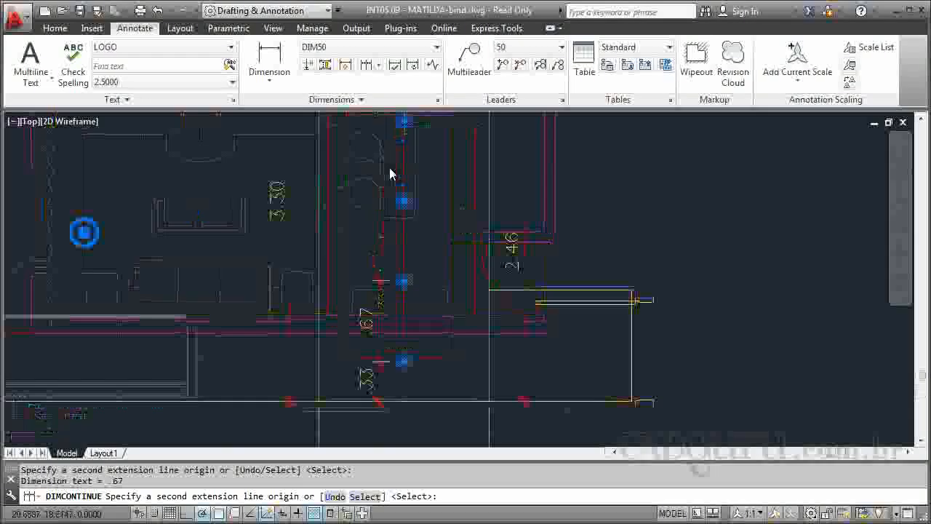
scroll(388, 171, up, 6)
click(396, 244)
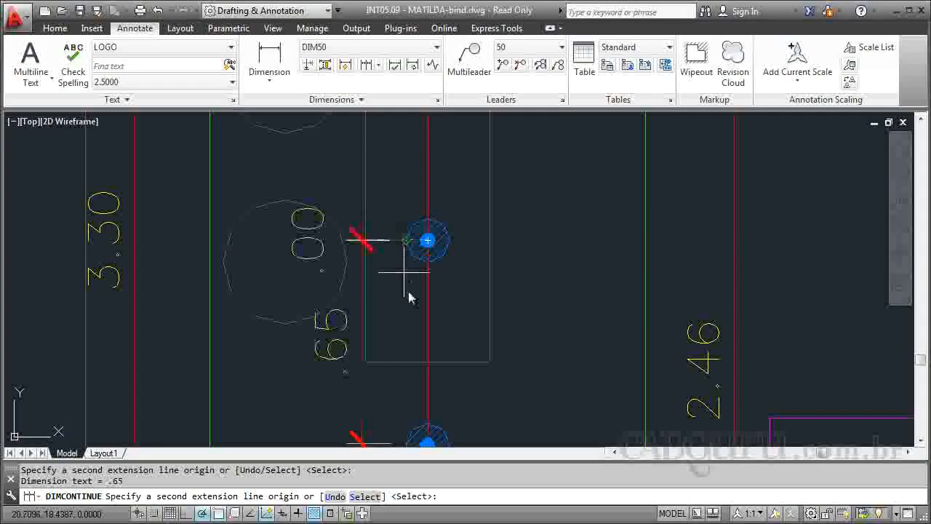
scroll(405, 270, down, 2)
scroll(393, 151, up, 4)
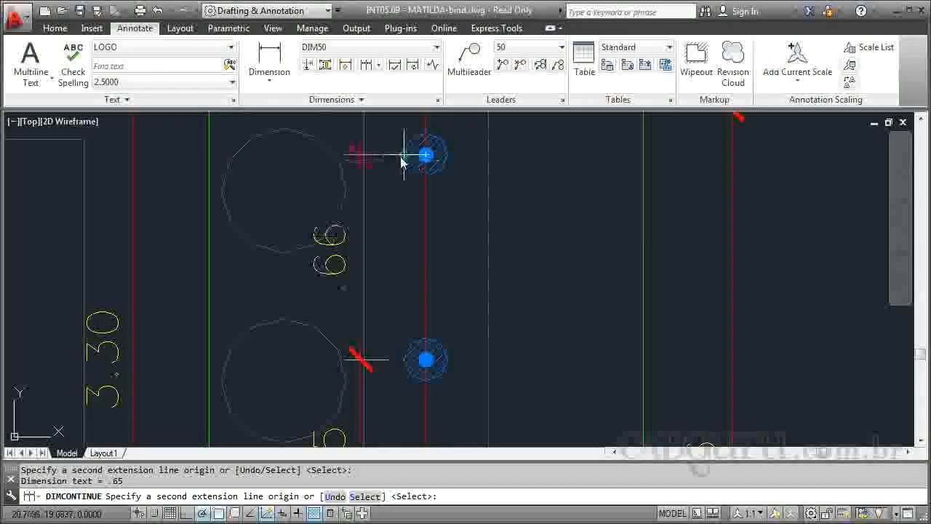
click(405, 155)
key(Escape)
scroll(466, 192, down, 2)
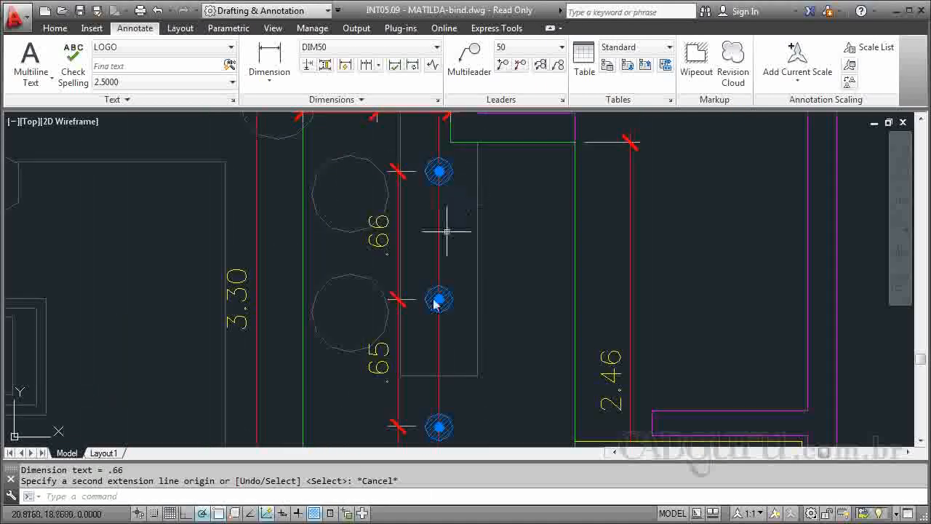
scroll(446, 294, down, 3)
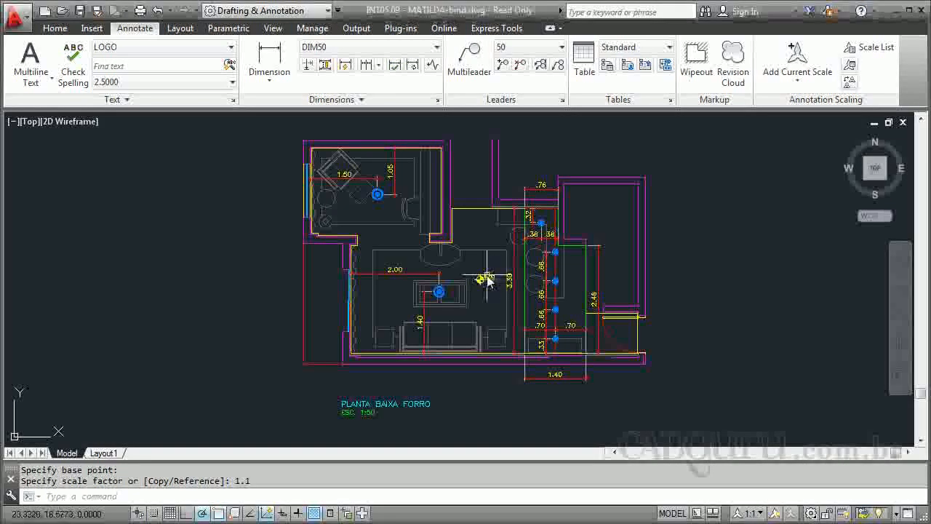
- Measure the height from the lowered ceiling's underside down to the floor in elevation Vista 01
scroll(492, 290, up, 6)
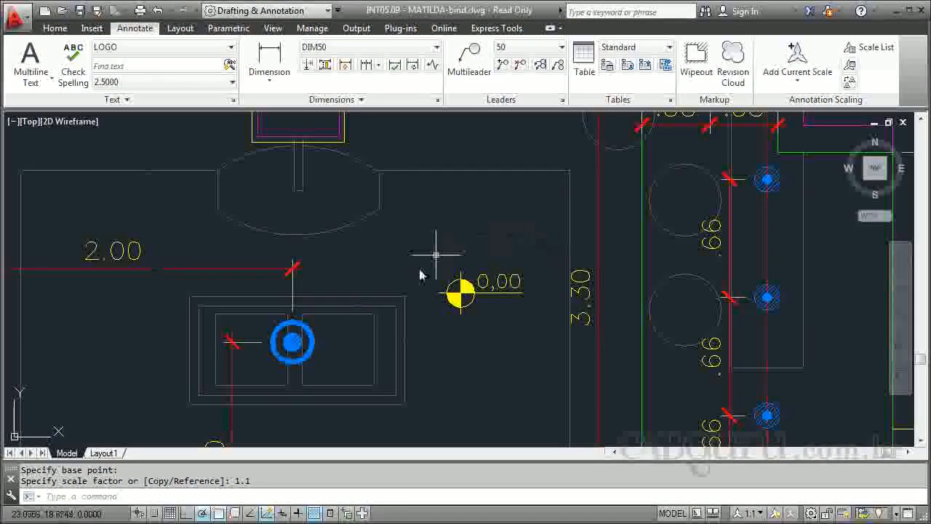
scroll(465, 324, up, 2)
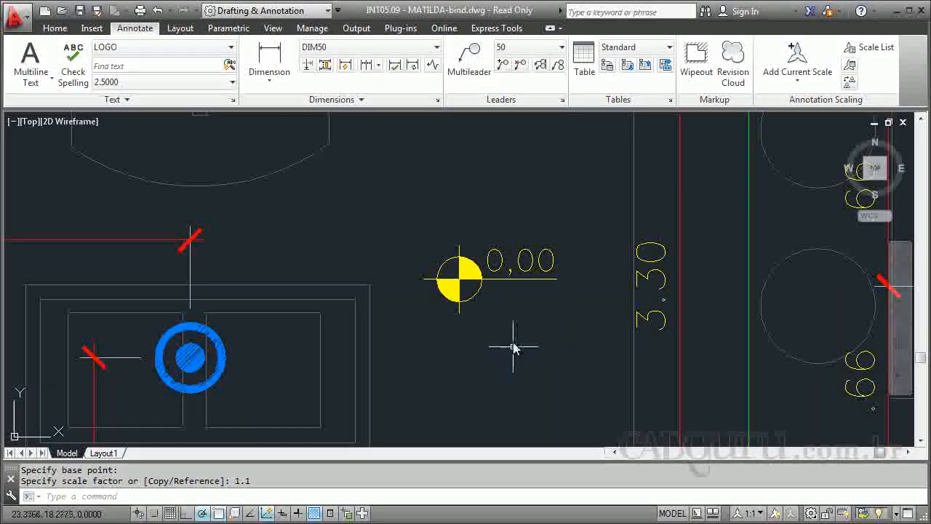
scroll(519, 260, down, 5)
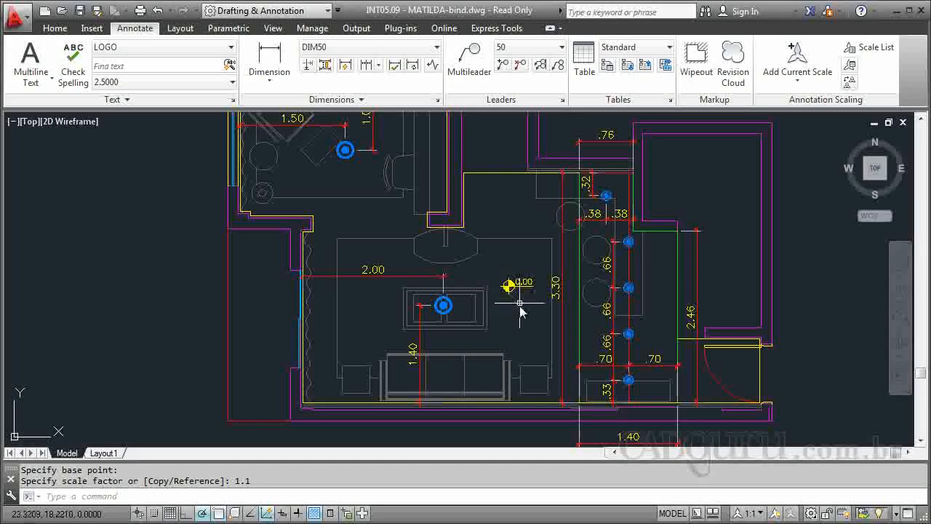
scroll(520, 309, down, 3)
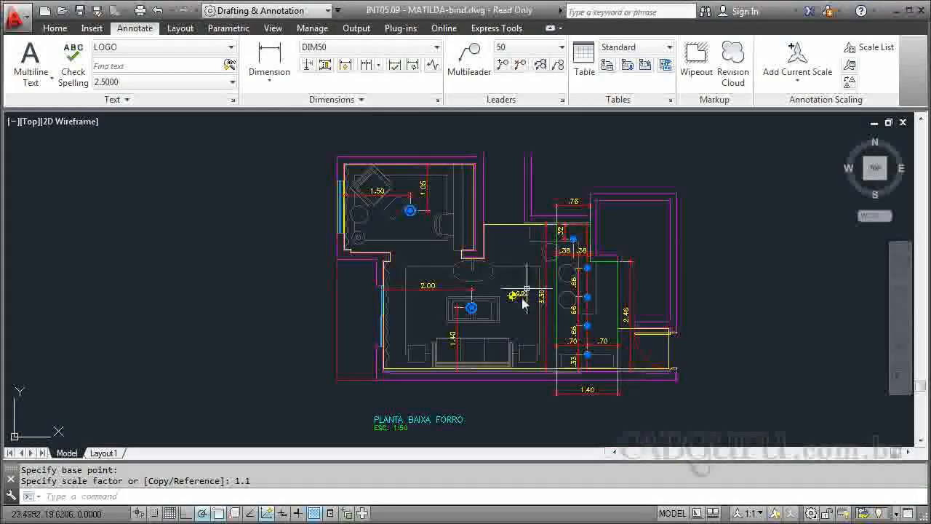
scroll(553, 324, down, 2)
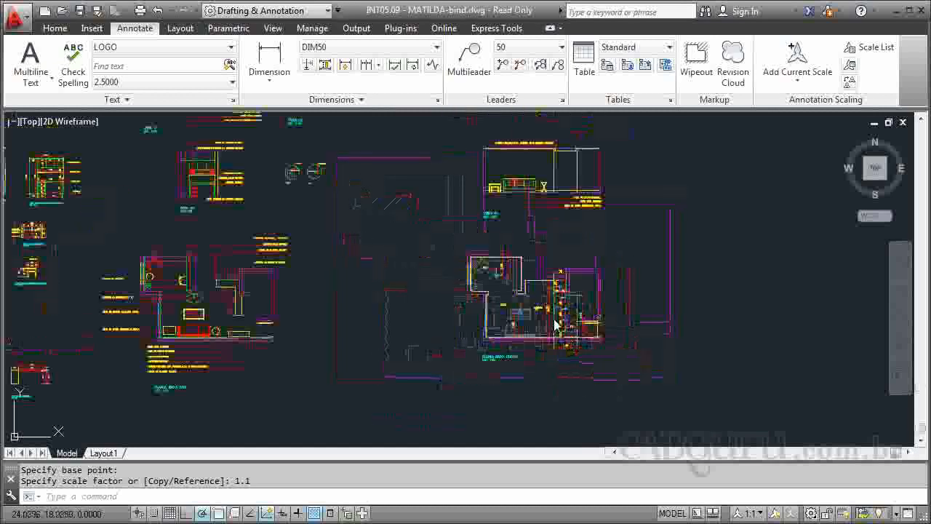
scroll(553, 324, down, 5)
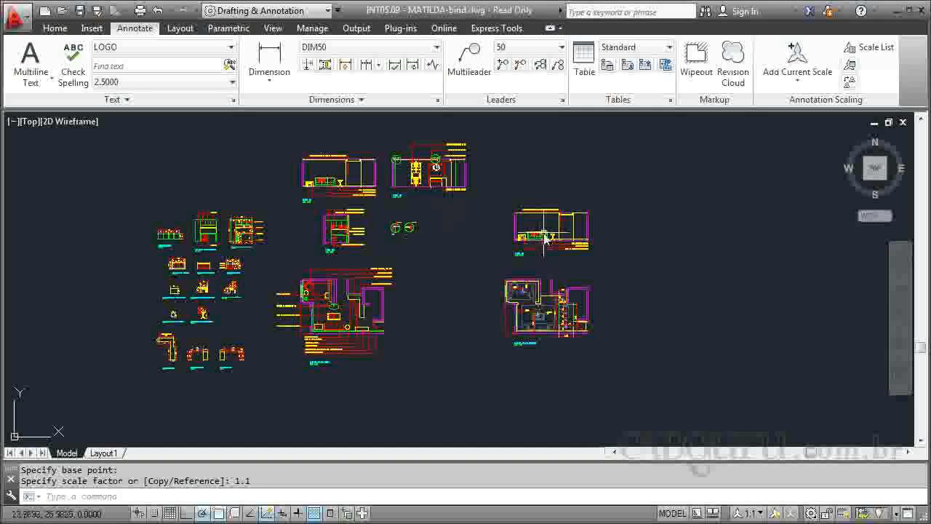
scroll(546, 240, up, 6)
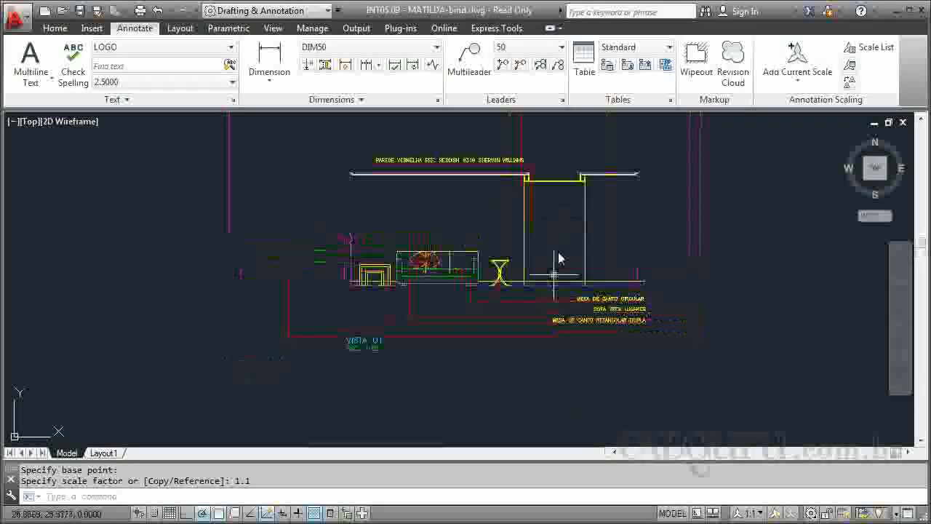
scroll(551, 200, up, 2)
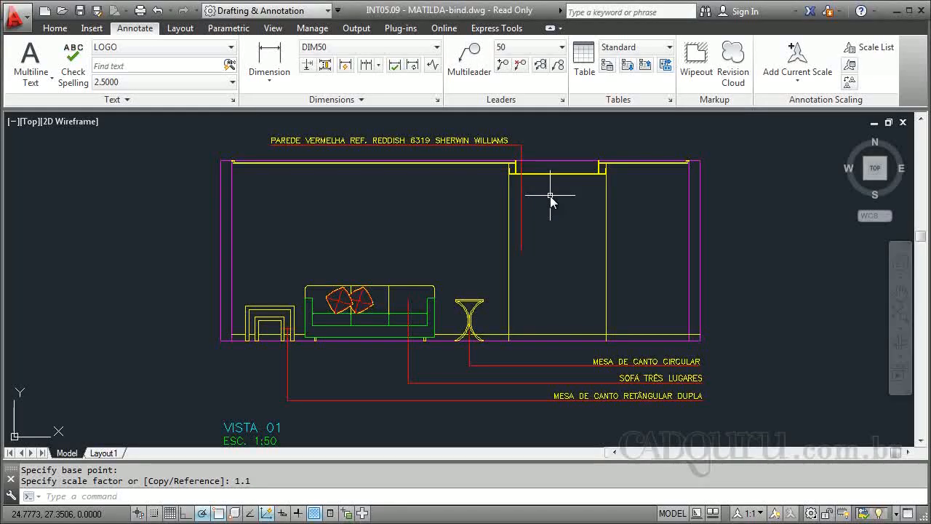
text(d)
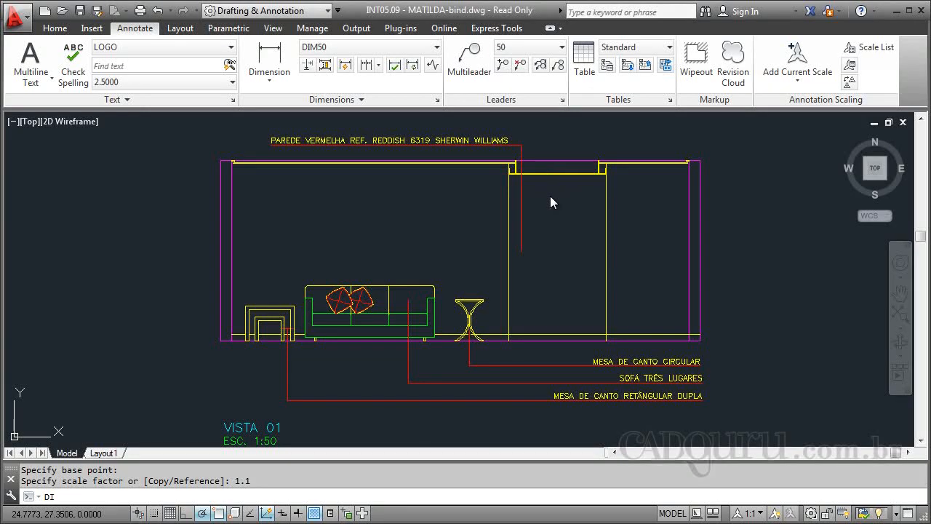
text(i)
key(Return)
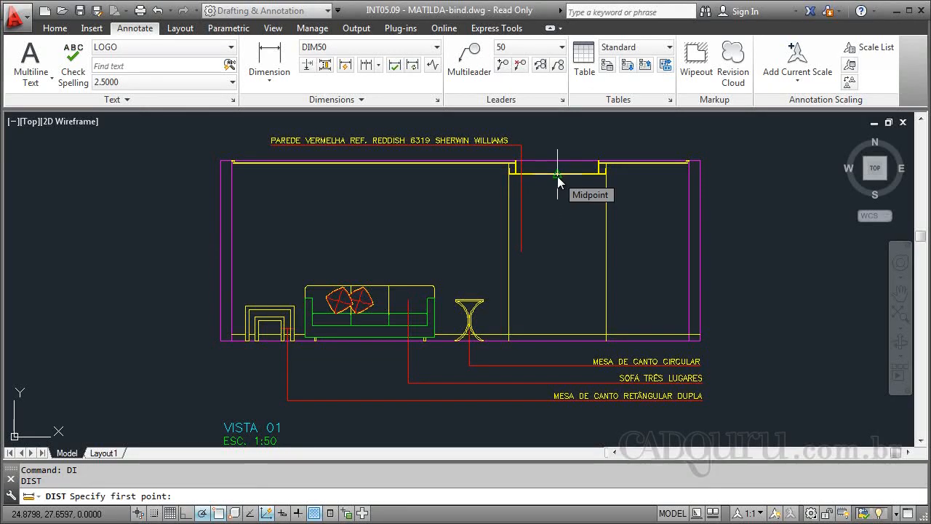
click(558, 175)
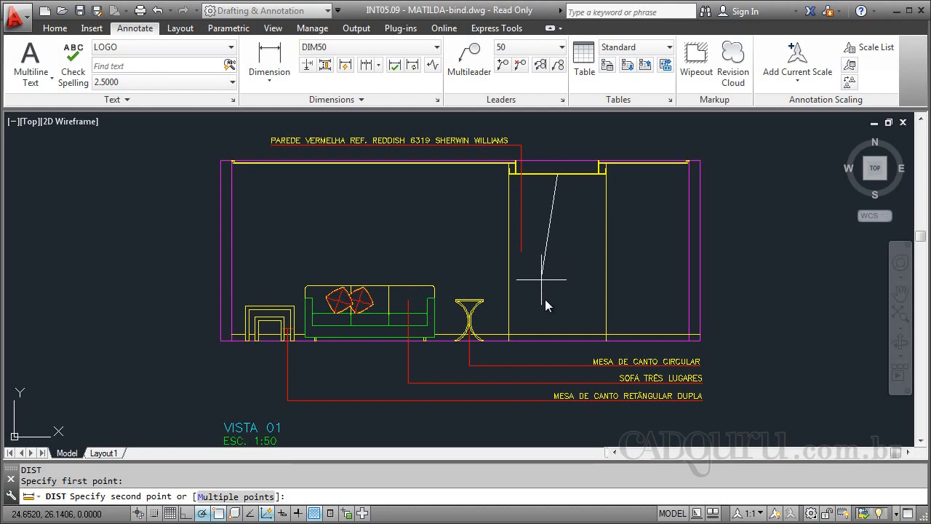
click(557, 340)
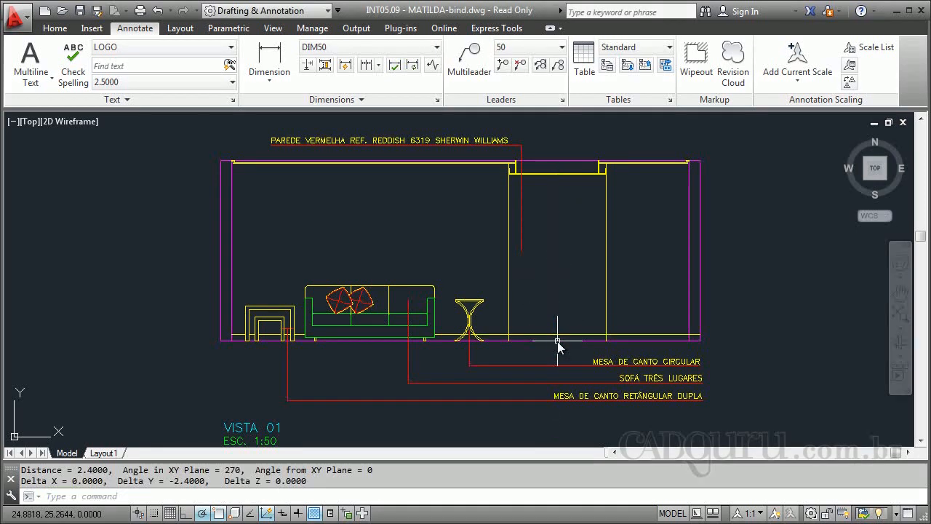
- Draw a vertical construction line through the right edge of the green ceiling outline in the ceiling plan
scroll(533, 186, down, 4)
scroll(546, 437, up, 2)
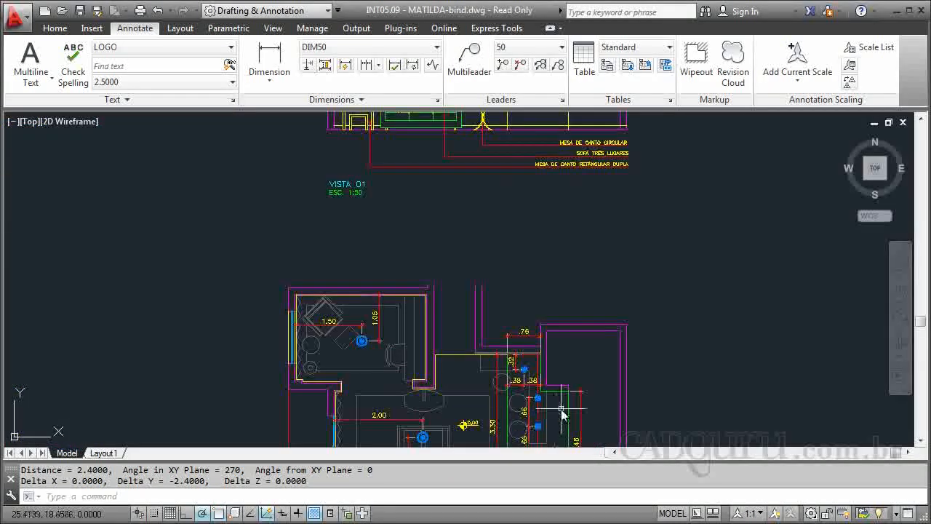
text(xl)
key(Return)
text(v)
key(Return)
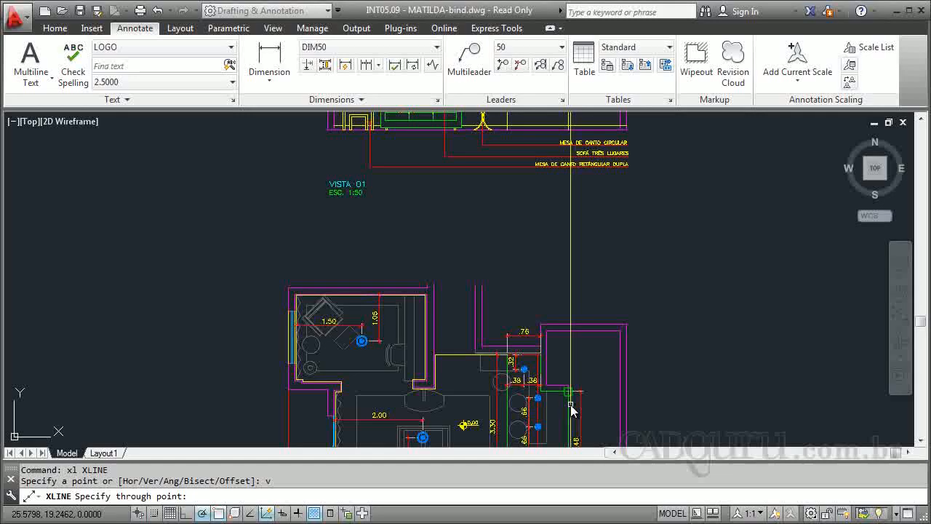
click(568, 404)
key(Return)
- Measure the vertical distance from the lowered ceiling's lower left corner up to the underside of the higher ceiling in Vista 01
scroll(567, 289, down, 4)
scroll(557, 379, up, 1)
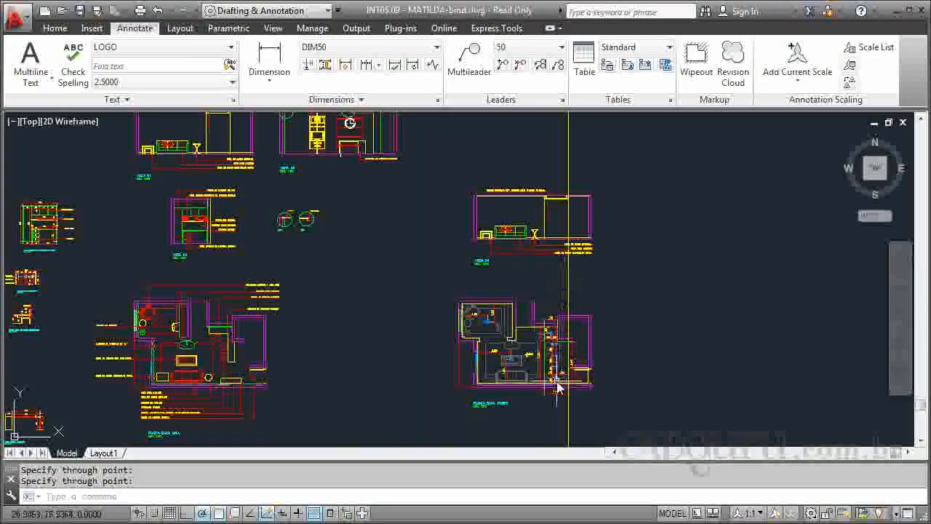
scroll(557, 374, up, 5)
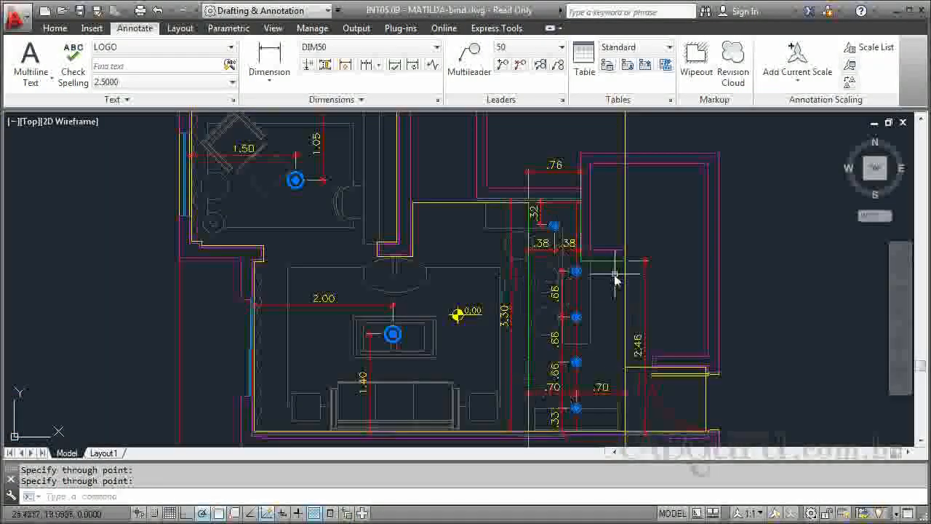
scroll(567, 305, down, 5)
scroll(568, 261, down, 2)
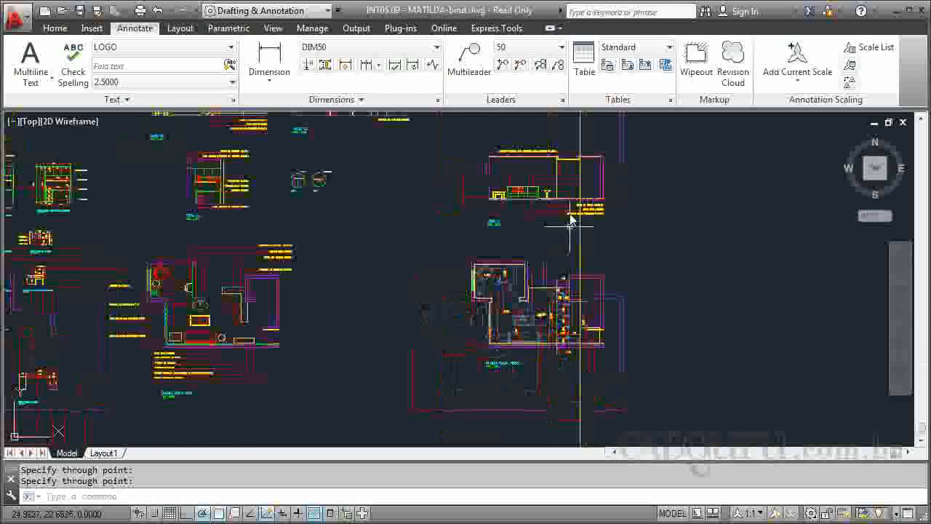
scroll(568, 152, up, 6)
scroll(566, 208, up, 4)
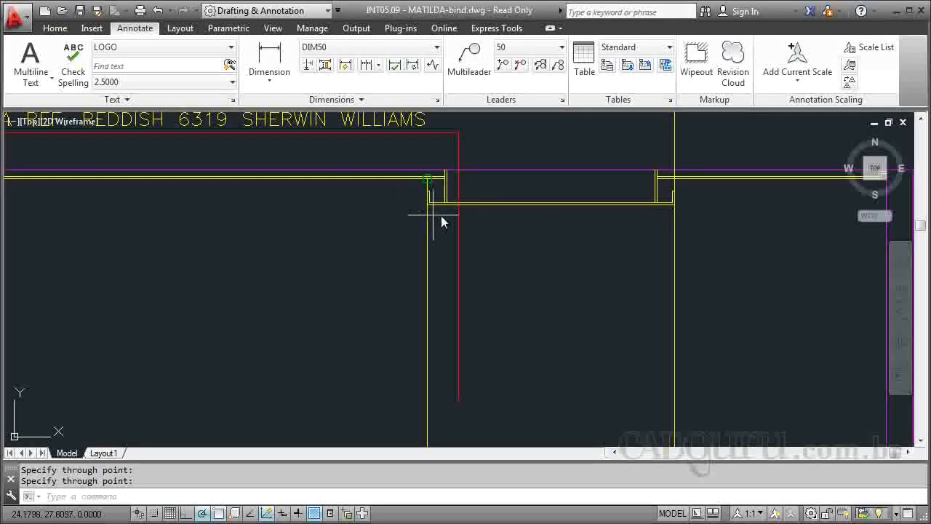
text(di)
key(Return)
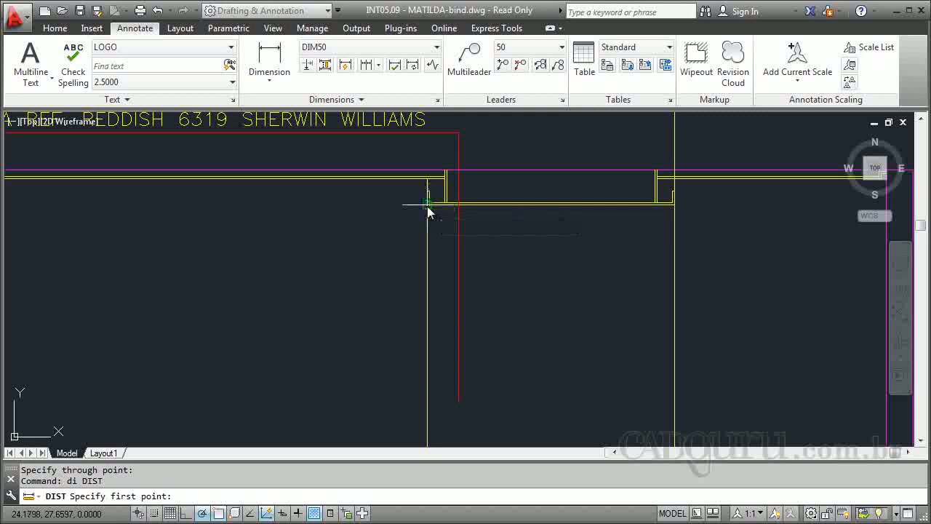
click(428, 203)
scroll(426, 182, up, 4)
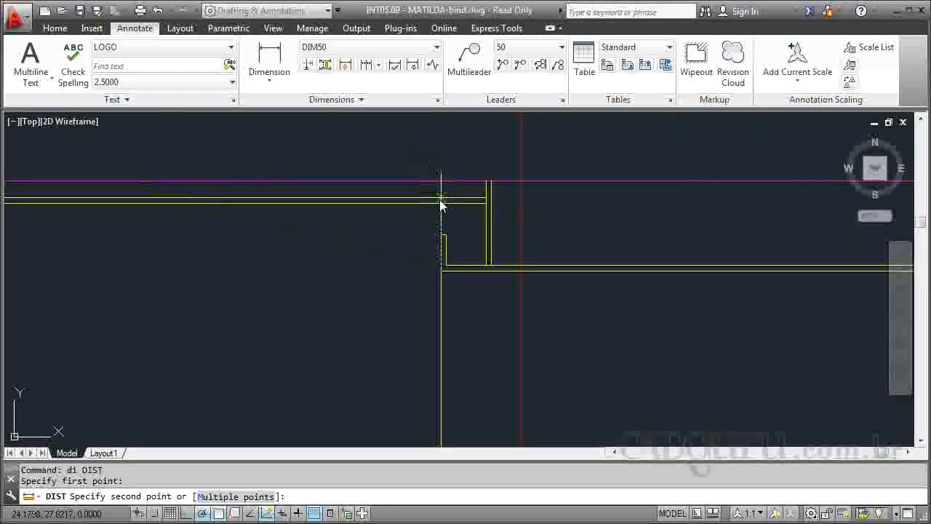
click(441, 205)
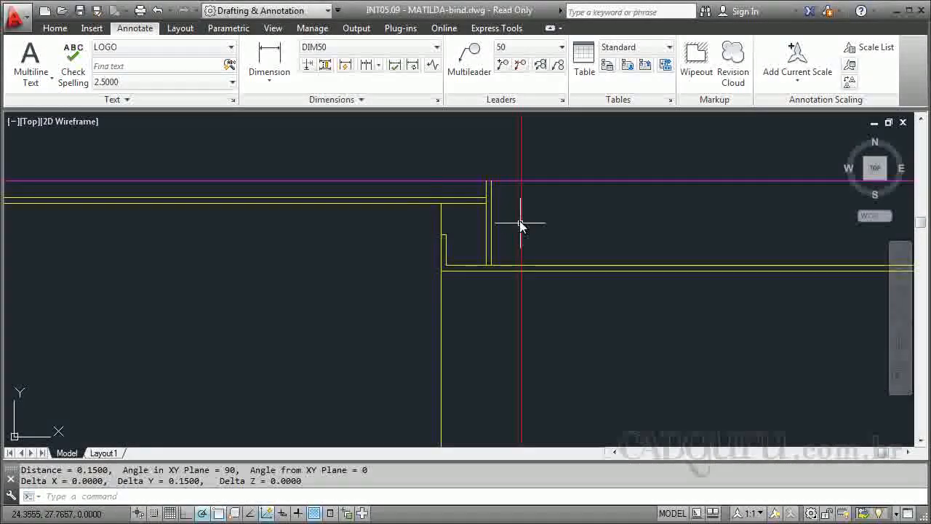
- Delete the vertical construction line running through the right edge of the green ceiling outline in the ceiling plan
scroll(477, 149, down, 5)
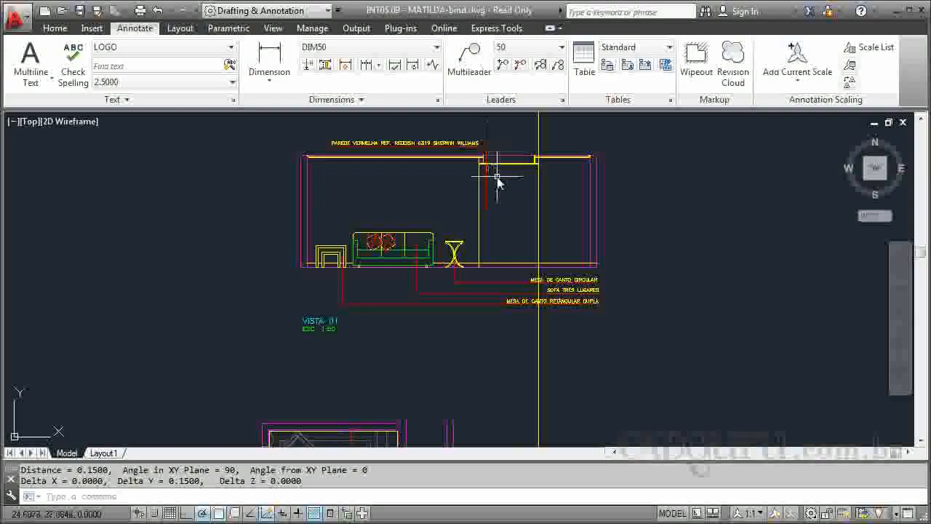
scroll(502, 175, down, 3)
scroll(461, 357, down, 3)
scroll(500, 367, up, 2)
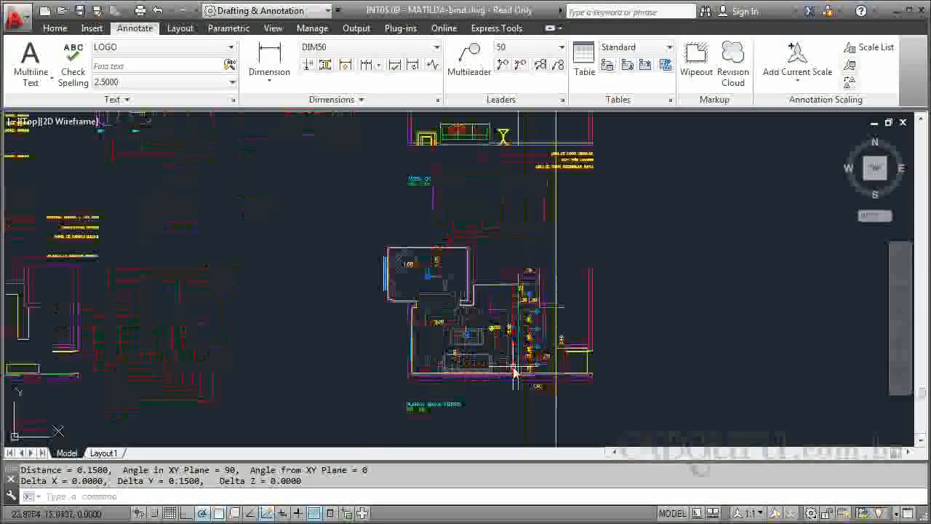
scroll(500, 367, up, 2)
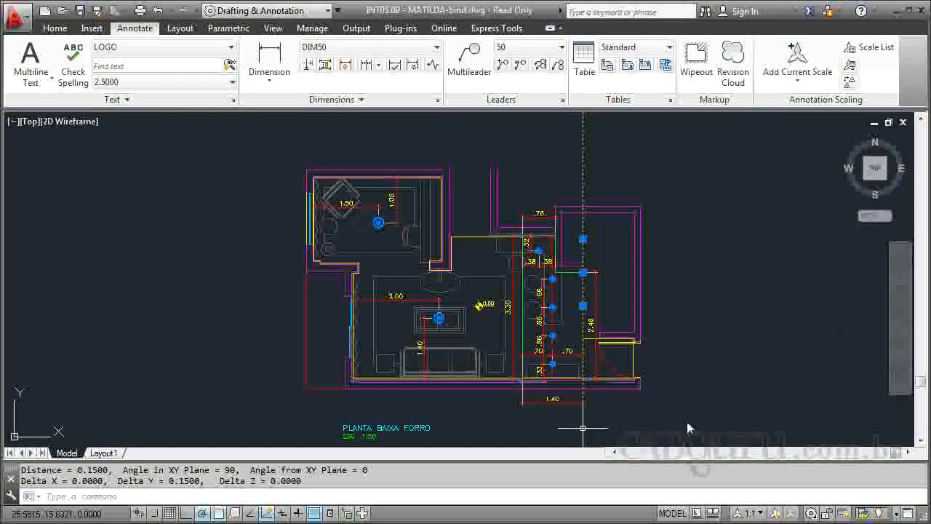
key(Delete)
- Change the level marker's text in the living area of the ceiling plan to 2,55
scroll(473, 313, up, 2)
scroll(509, 312, up, 4)
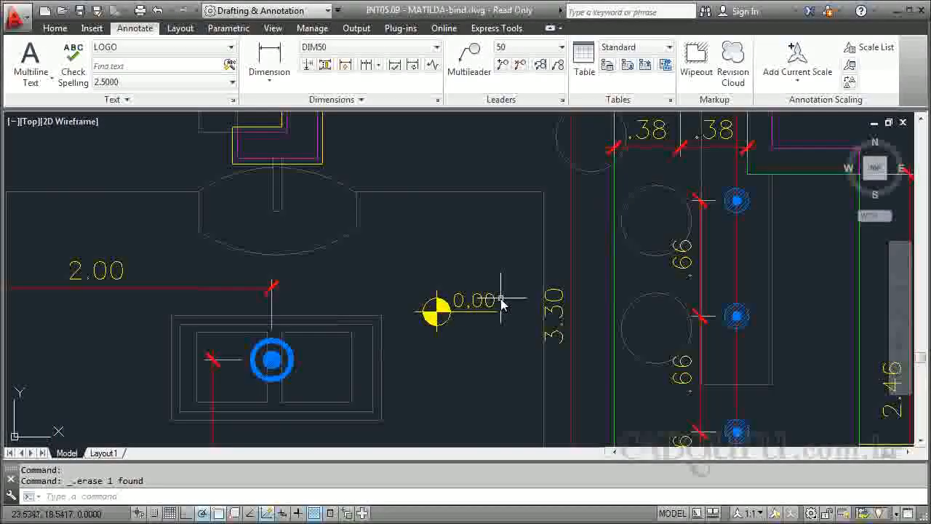
click(489, 301)
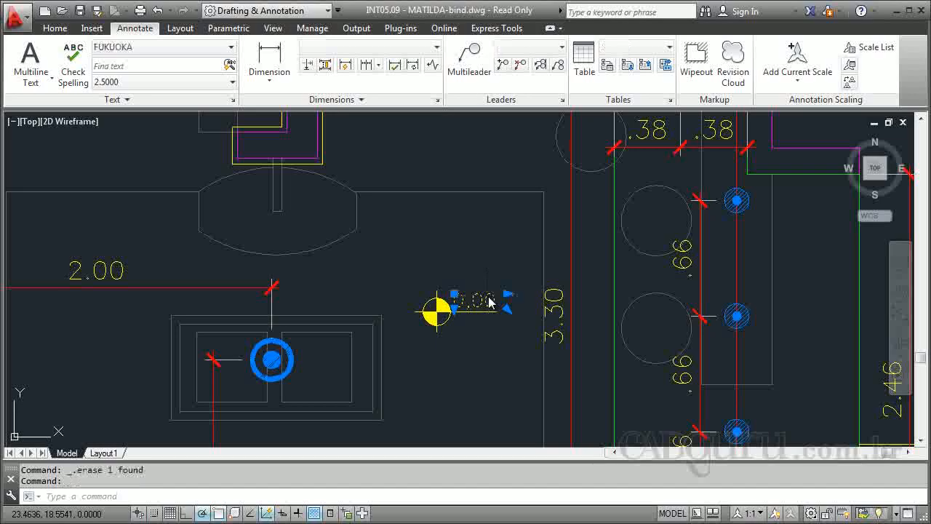
double_click(489, 301)
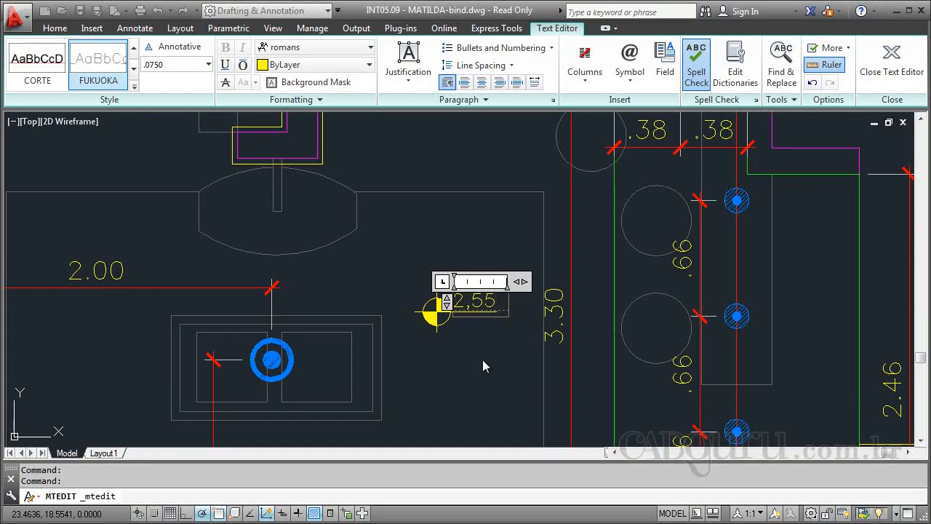
click(599, 320)
- Copy the 2,55 level marker with its text into the green-outlined lowered ceiling area, beside the spotlight row
click(500, 277)
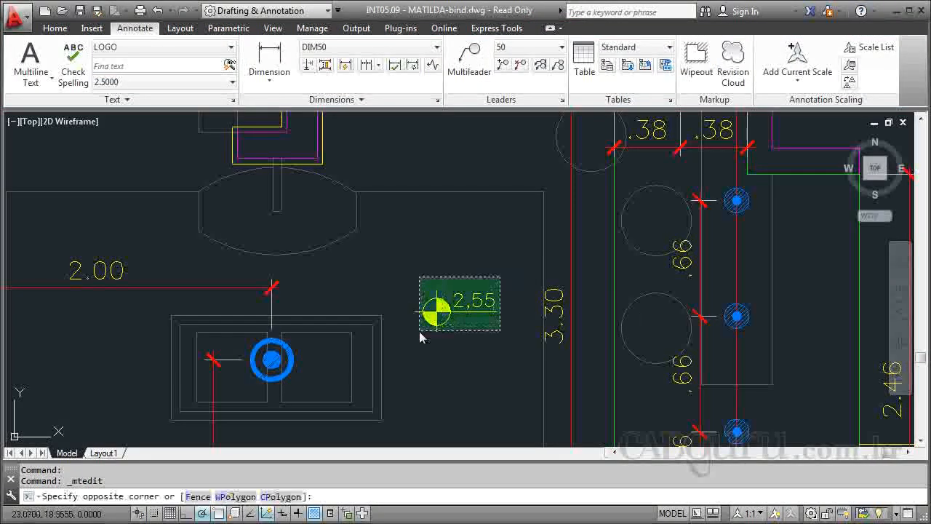
click(420, 336)
text(co)
key(Return)
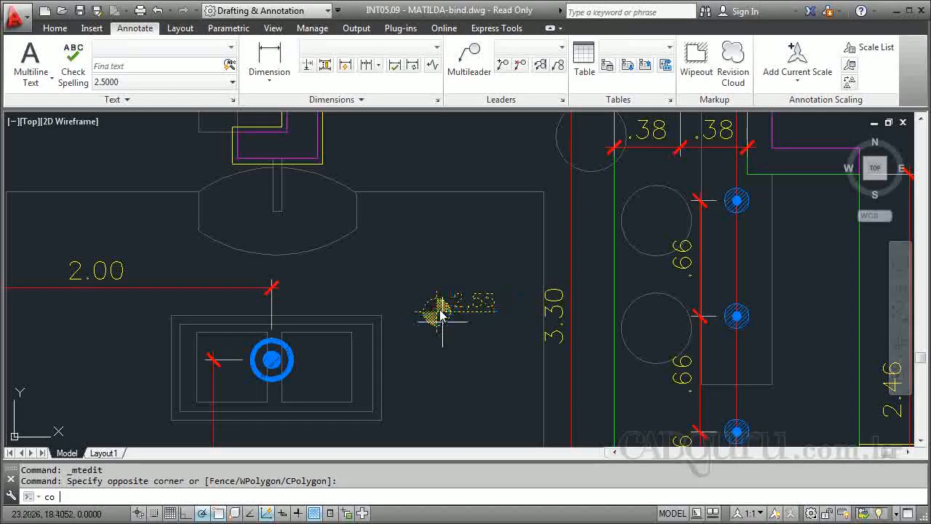
click(434, 305)
scroll(414, 320, down, 5)
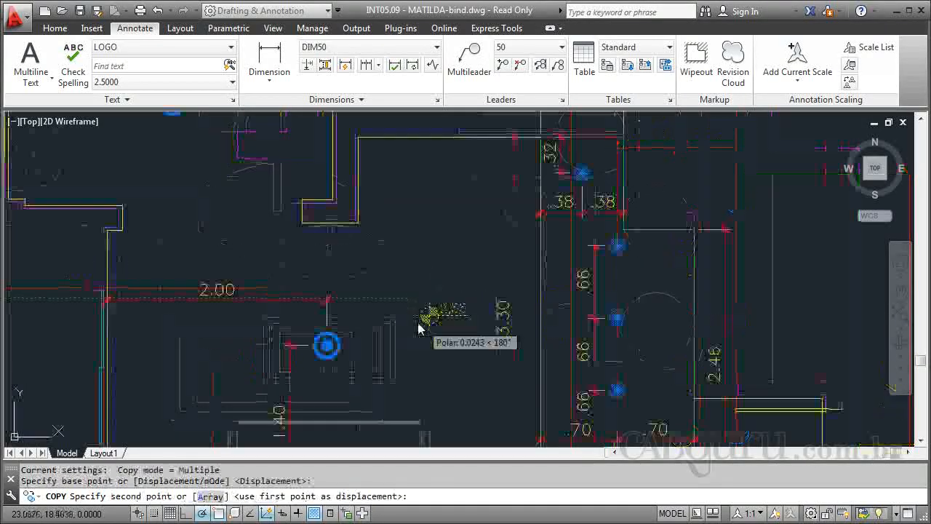
scroll(567, 338, up, 5)
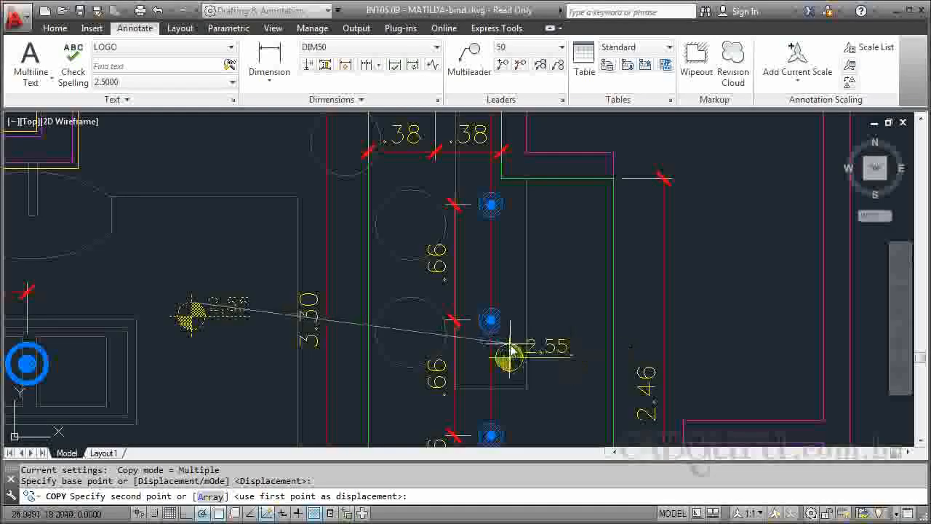
click(553, 341)
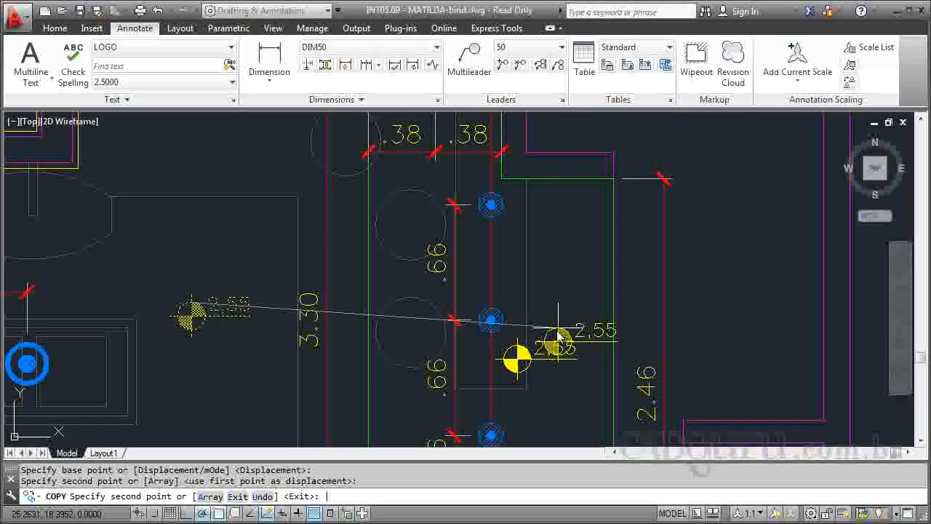
key(Escape)
- Change the text of the copied level marker in the lowered ceiling area to 2,40
click(560, 346)
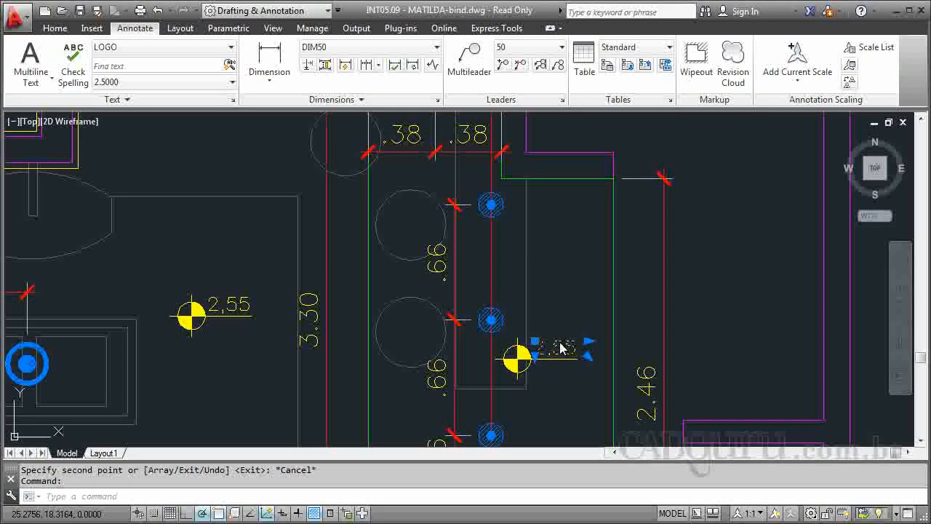
double_click(553, 352)
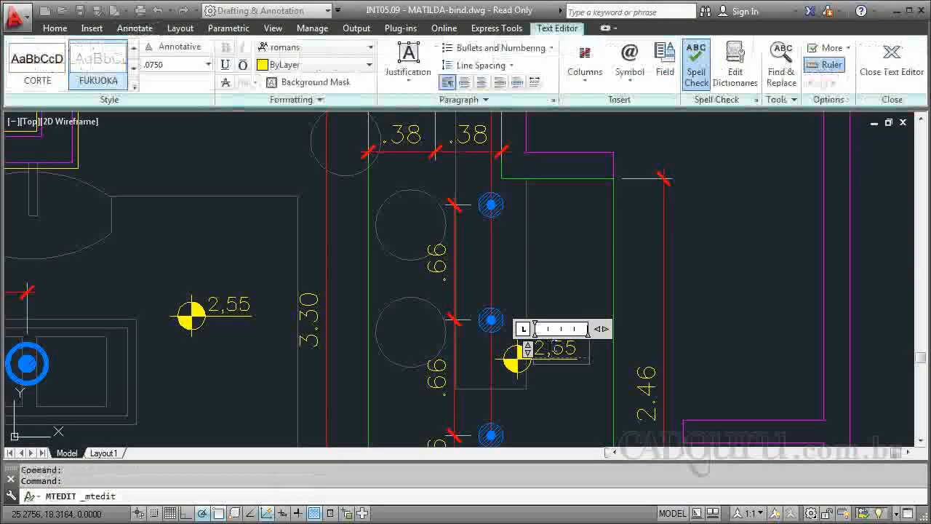
text(2,40)
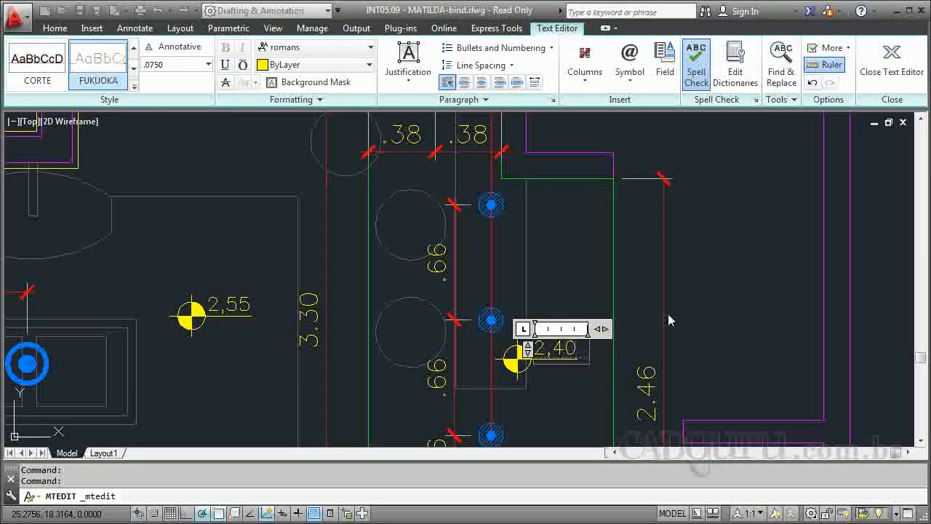
click(697, 312)
- Add a multileader from the lowered ceiling area to outside the plan's right wall, reading "FORRO DE GESSO NA COR...."
scroll(625, 211, down, 5)
scroll(604, 225, down, 2)
scroll(618, 346, down, 2)
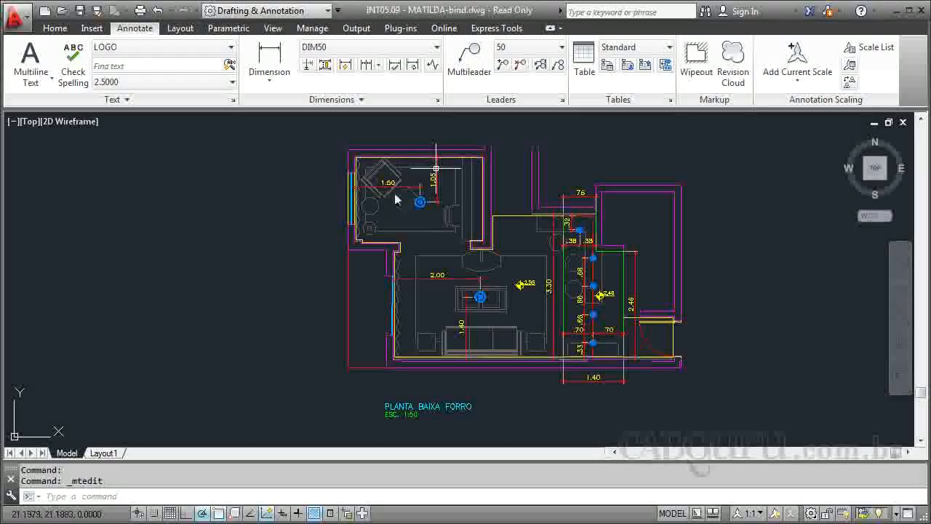
scroll(596, 316, up, 3)
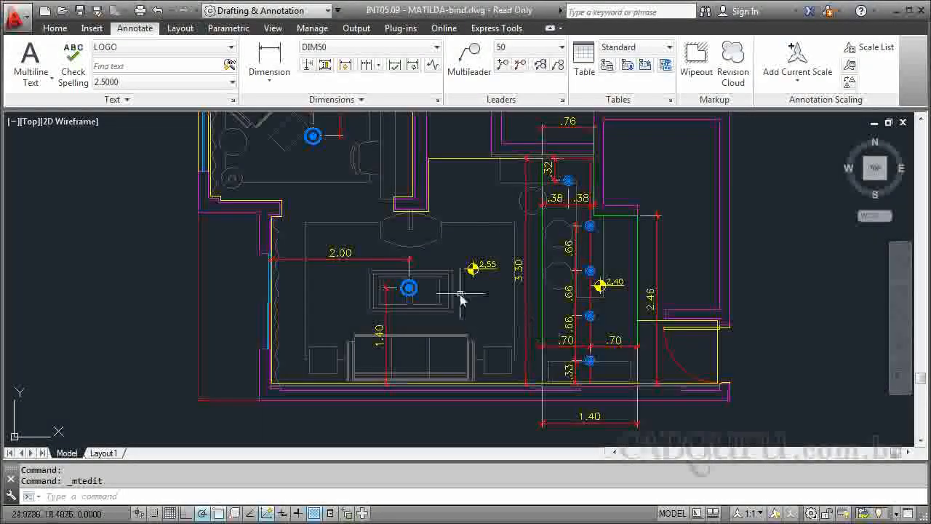
scroll(460, 294, down, 3)
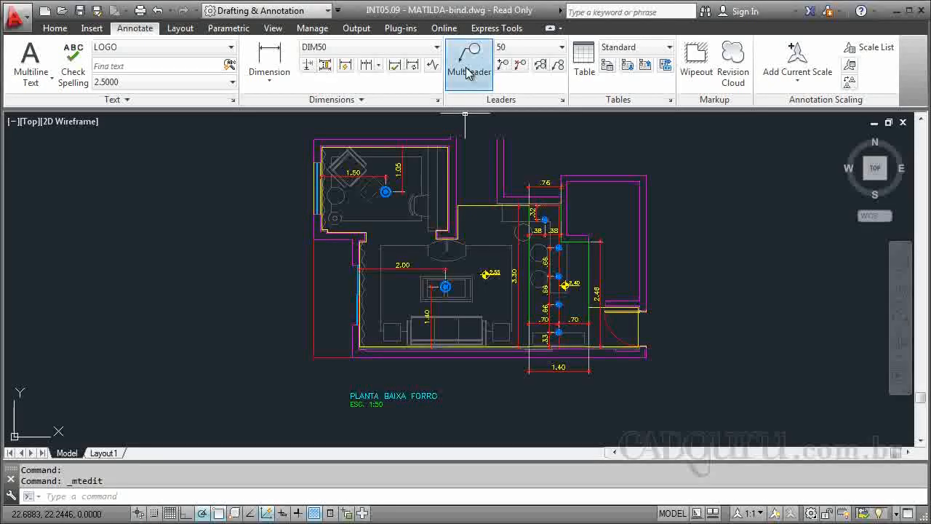
scroll(630, 272, up, 5)
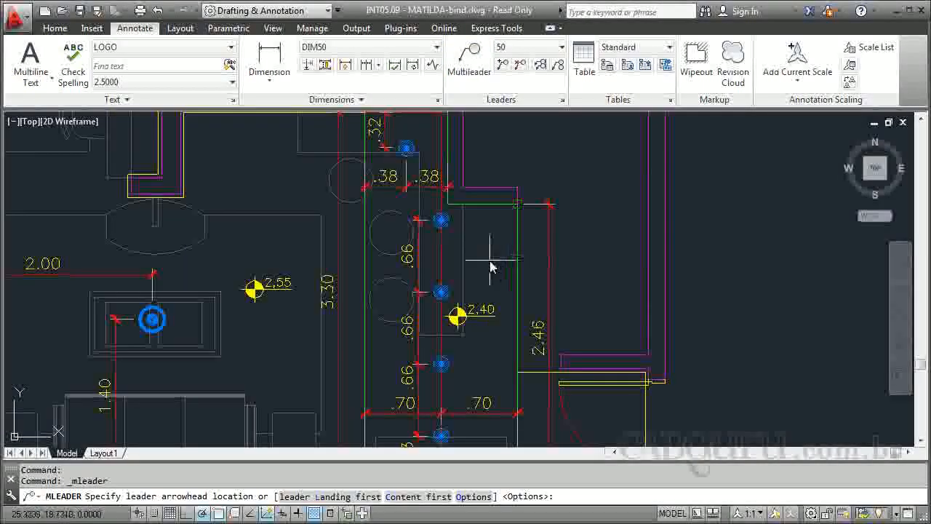
click(490, 258)
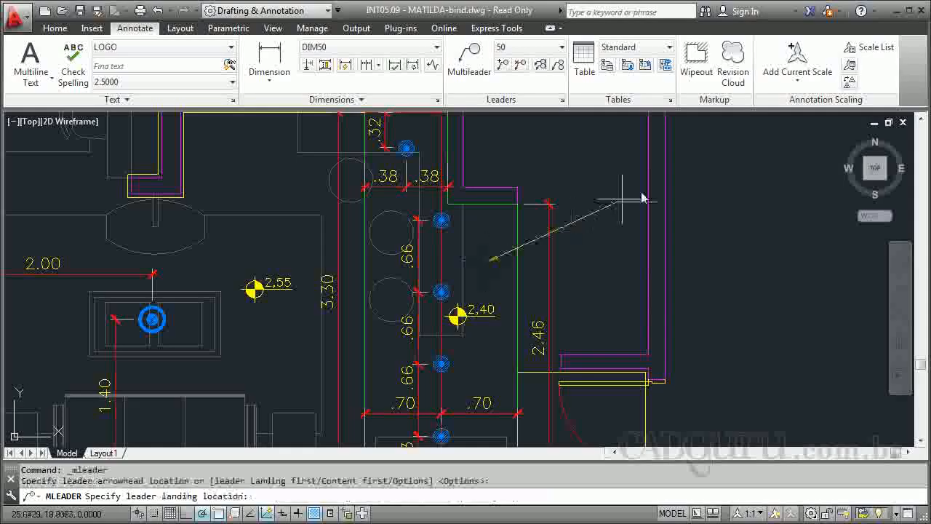
click(693, 150)
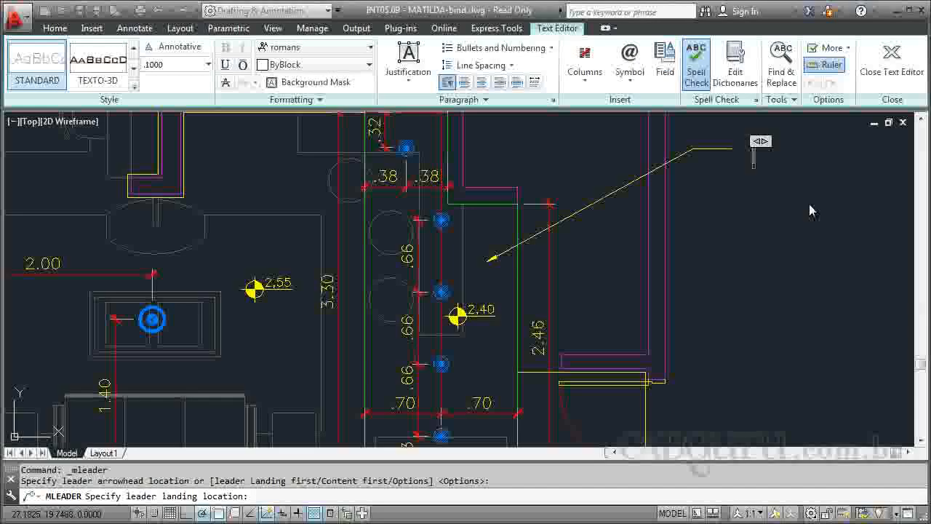
text(FOR)
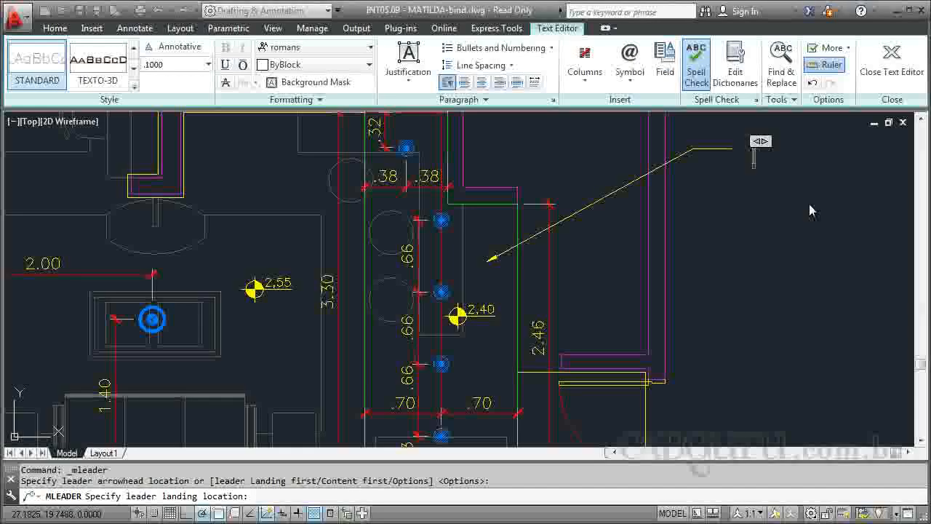
text(RO DE GESSO NA COR....)
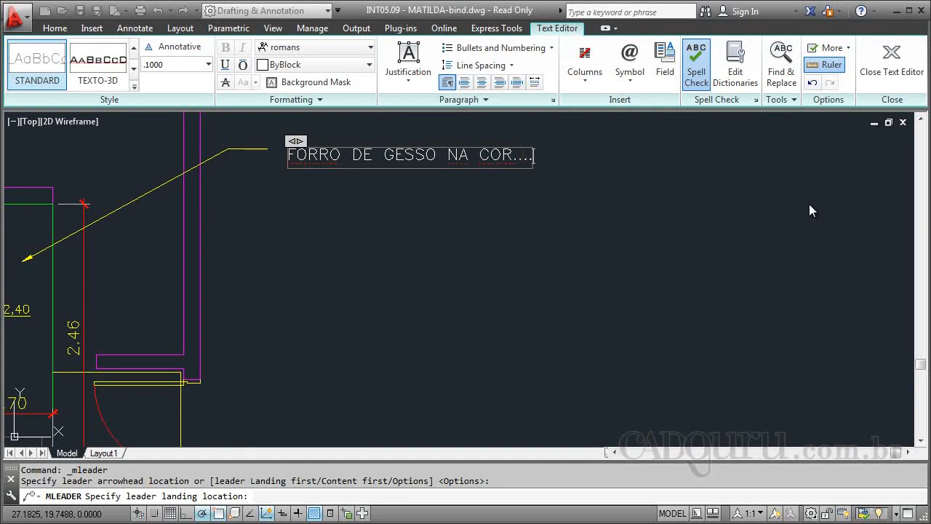
click(654, 209)
- Copy the words "VERMELHA REF. REDDISH 6319 SHERWIN WILLIAMS" from the wall note above elevation Vista 01
scroll(592, 229, down, 5)
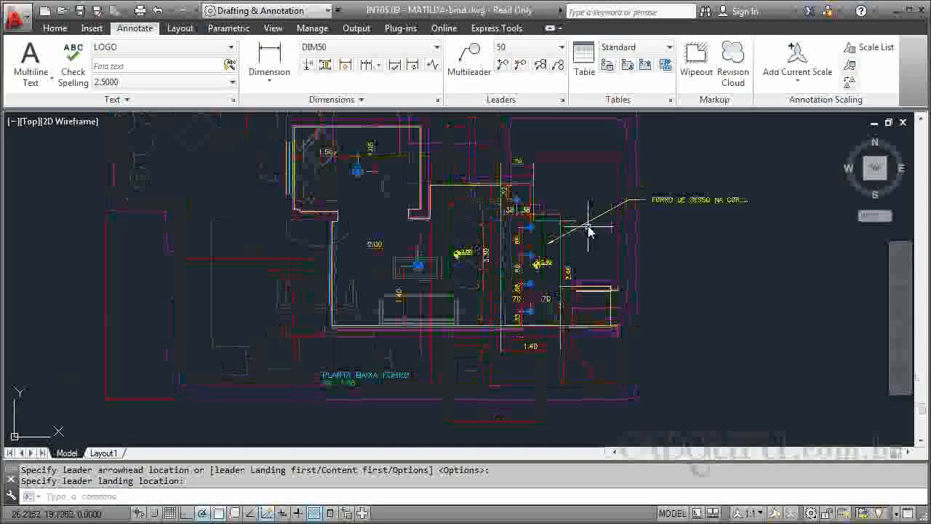
scroll(742, 202, up, 2)
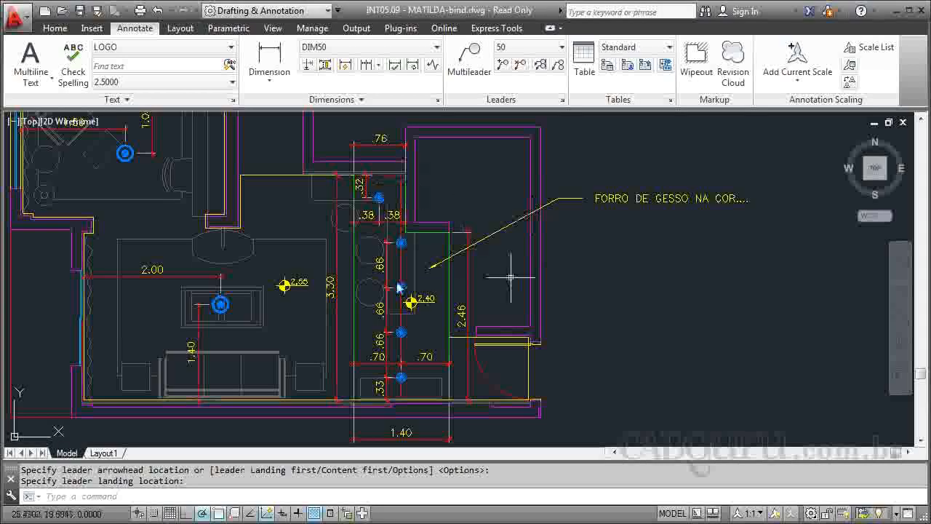
scroll(742, 262, down, 3)
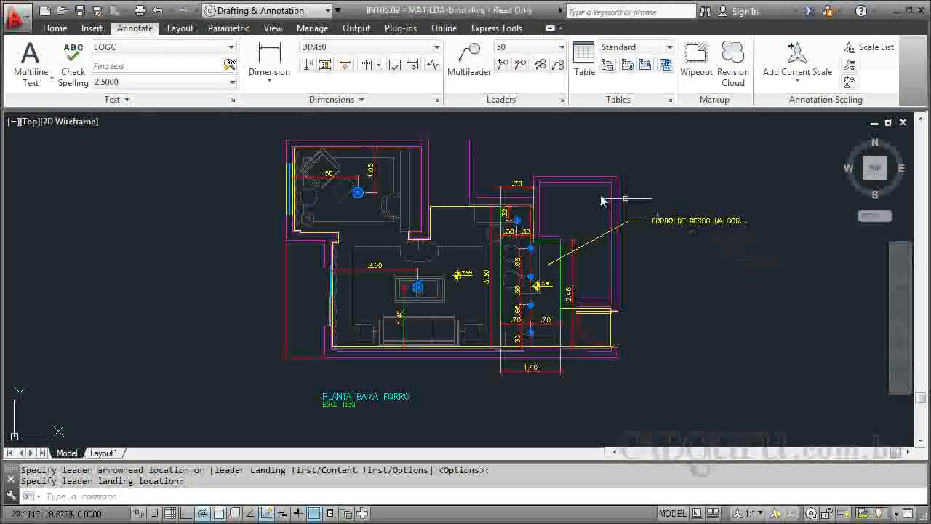
scroll(601, 299, down, 2)
scroll(601, 298, down, 3)
scroll(567, 190, up, 5)
scroll(566, 185, up, 6)
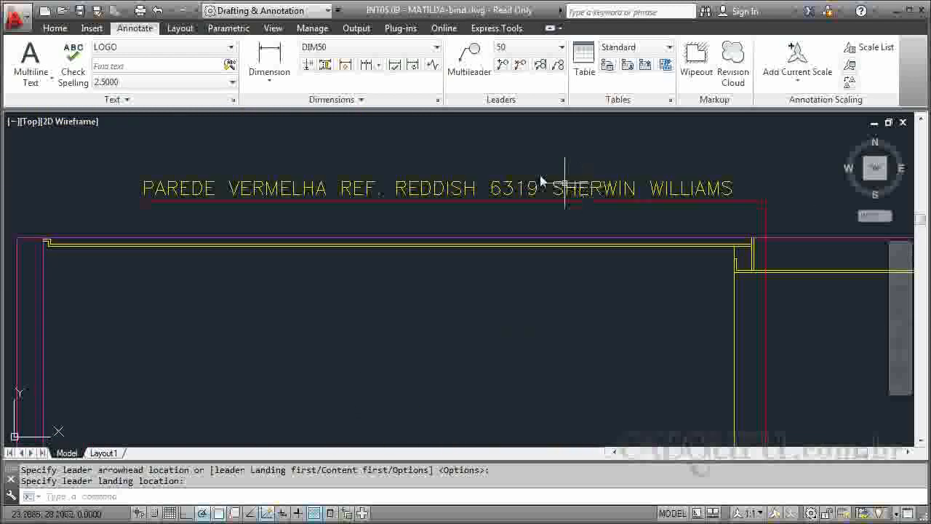
key(Escape)
click(592, 188)
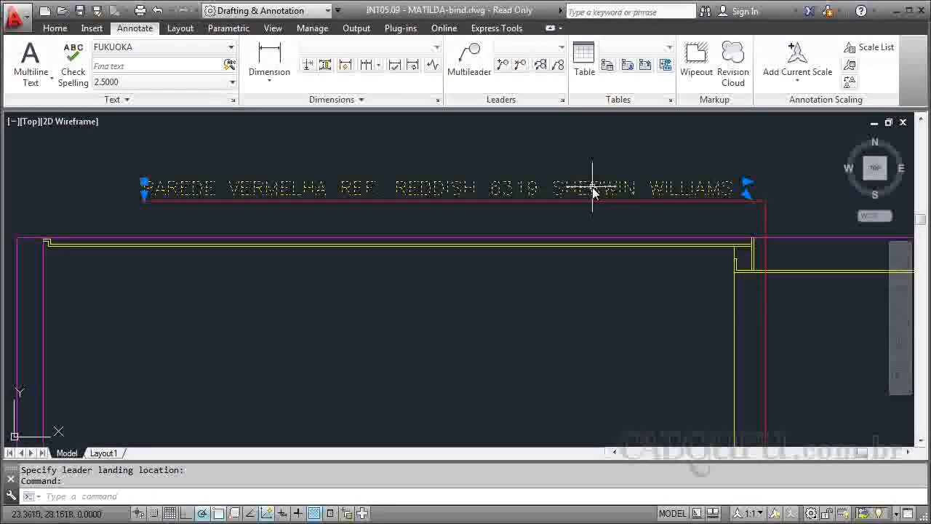
click(590, 186)
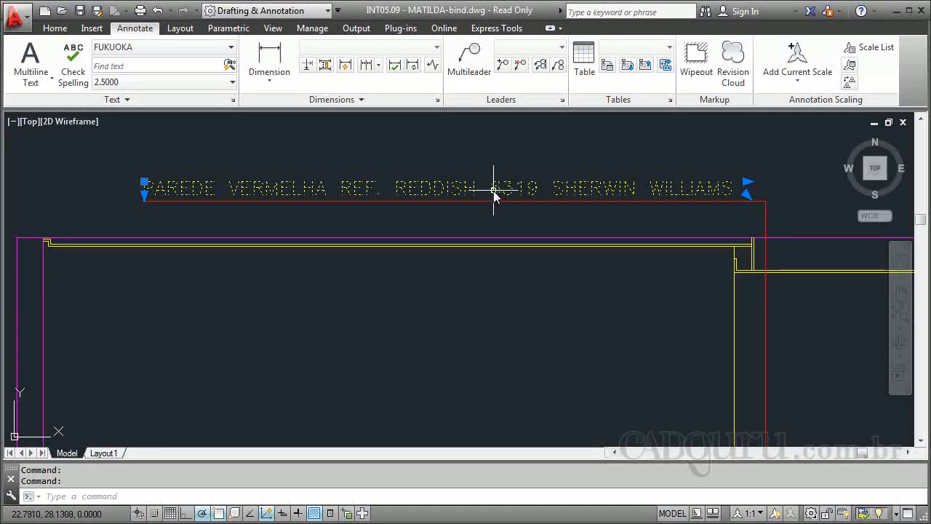
key(Escape)
double_click(440, 185)
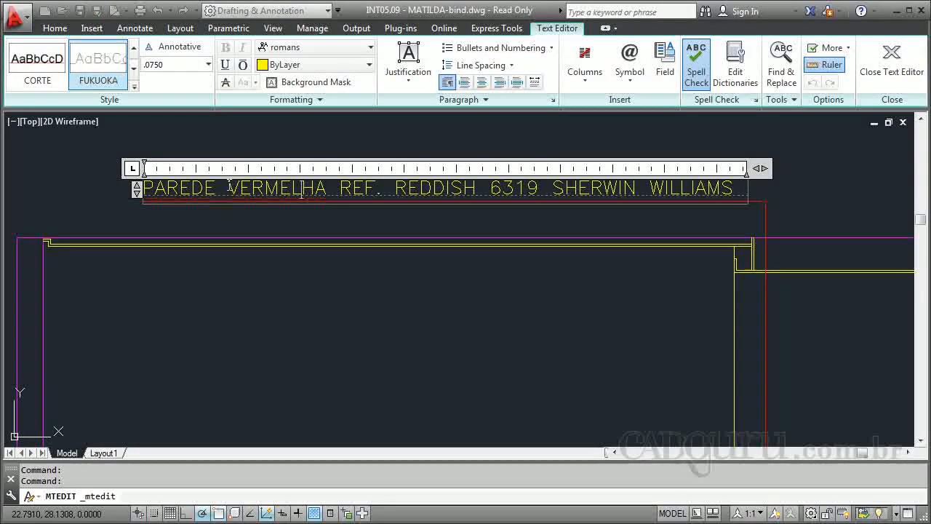
drag(224, 188, 728, 187)
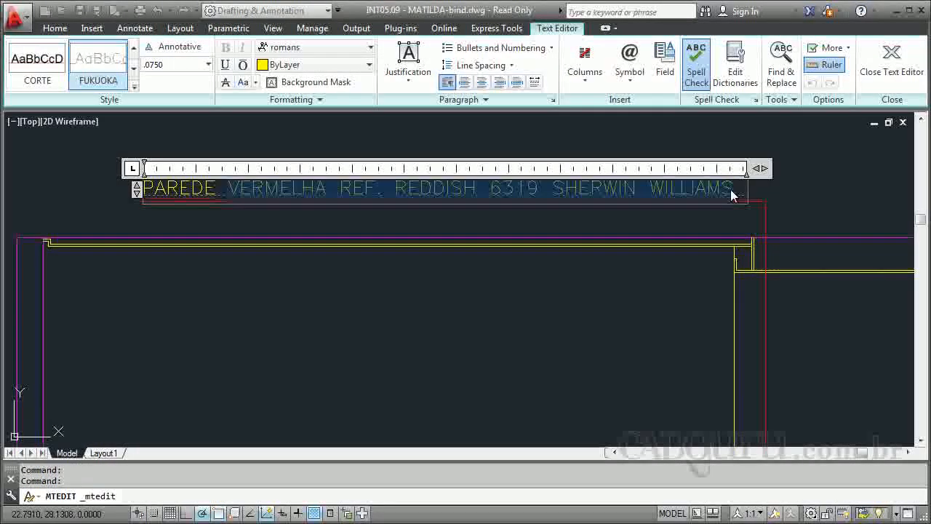
click(800, 191)
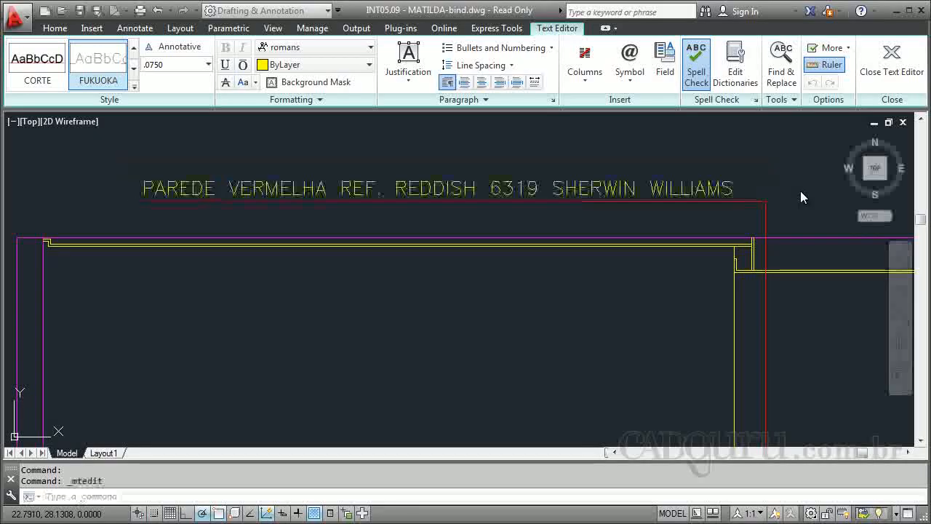
- Replace the dots after "COR" in the lowered ceiling's leader note with the copied text "VERMELHA REF. REDDISH 6319 SHERWIN WILLIAMS"
scroll(459, 217, down, 8)
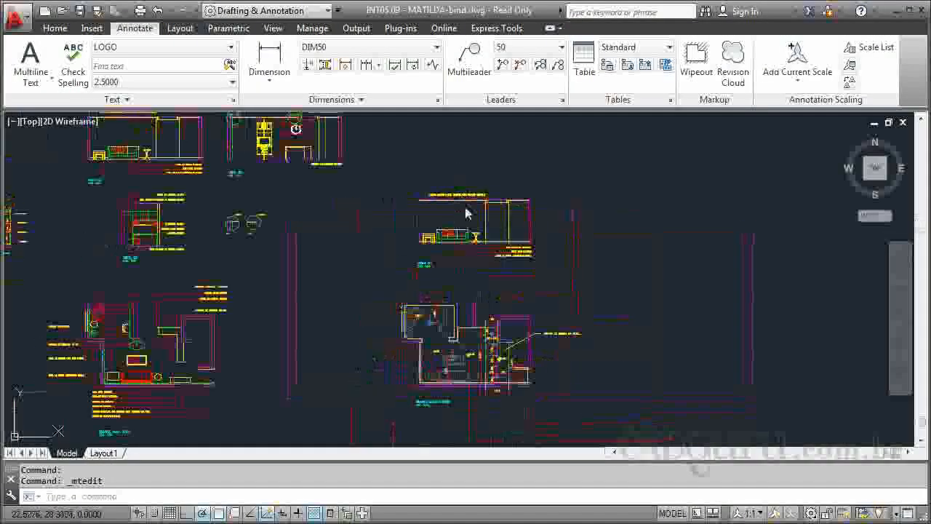
scroll(582, 340, up, 3)
scroll(585, 338, up, 4)
click(666, 264)
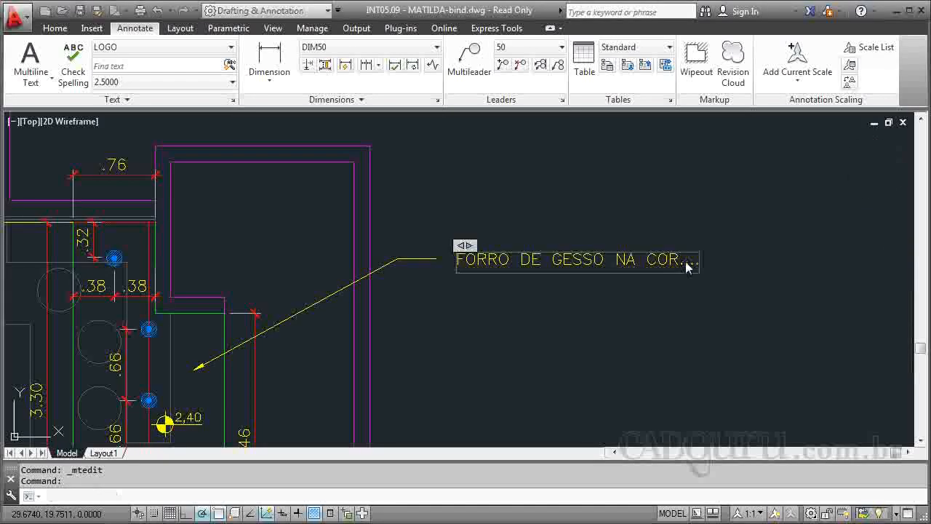
key(Delete)
text(VERMELHA REF. REDDISH 6319 SHERWIN WILLIAMS)
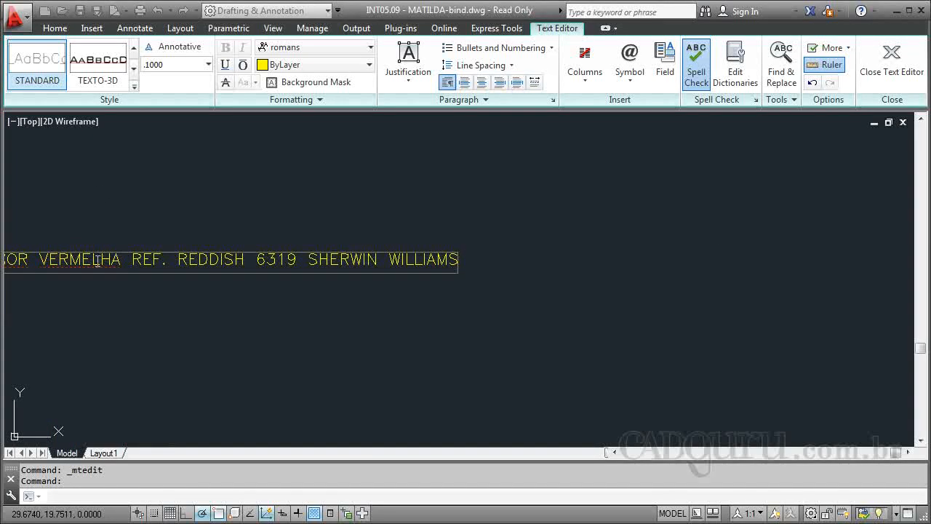
- Break the lowered ceiling's leader note into two lines so the second line starts with "VERMELHA", and finish editing the text
drag(40, 257, 405, 290)
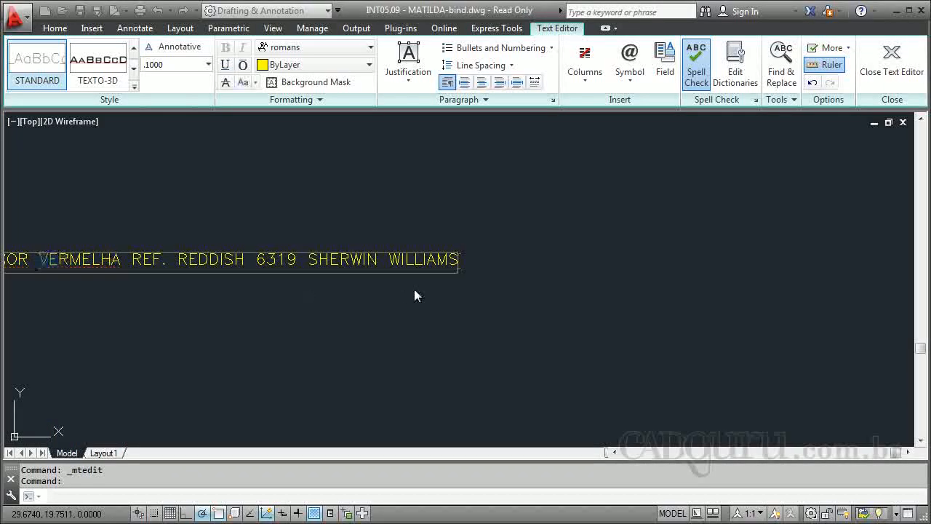
click(46, 255)
key(Return)
click(491, 325)
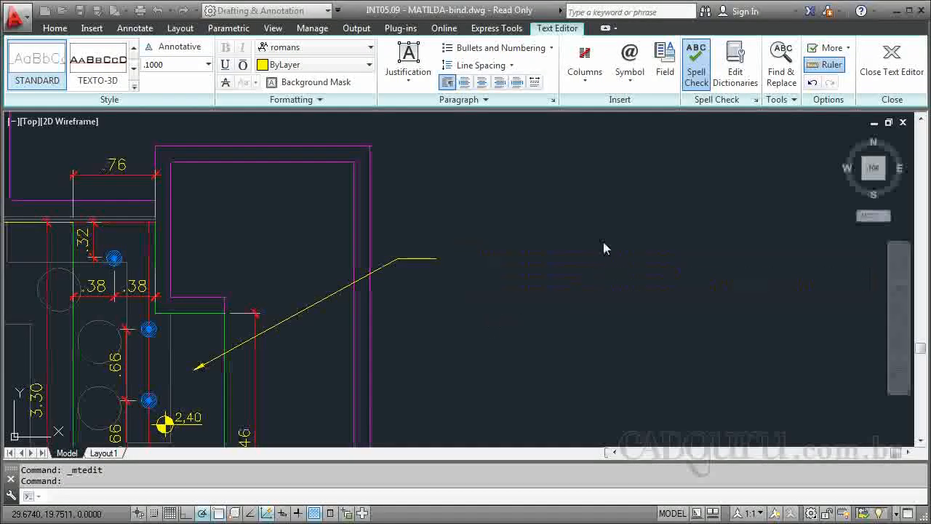
- Add a multileader from the upper-left room's ceiling to outside the plan above, reading "FORRO DE GESSO NA COR BRANCA"
scroll(582, 244, down, 5)
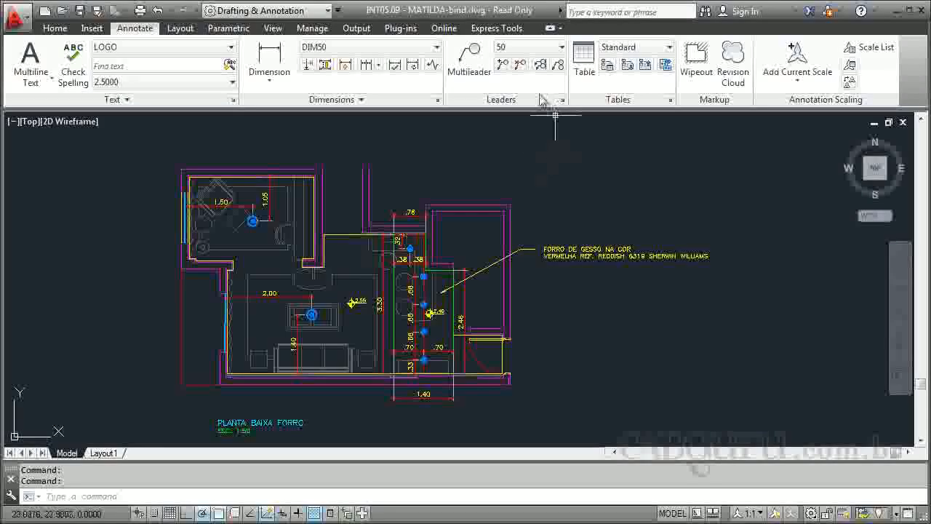
click(470, 60)
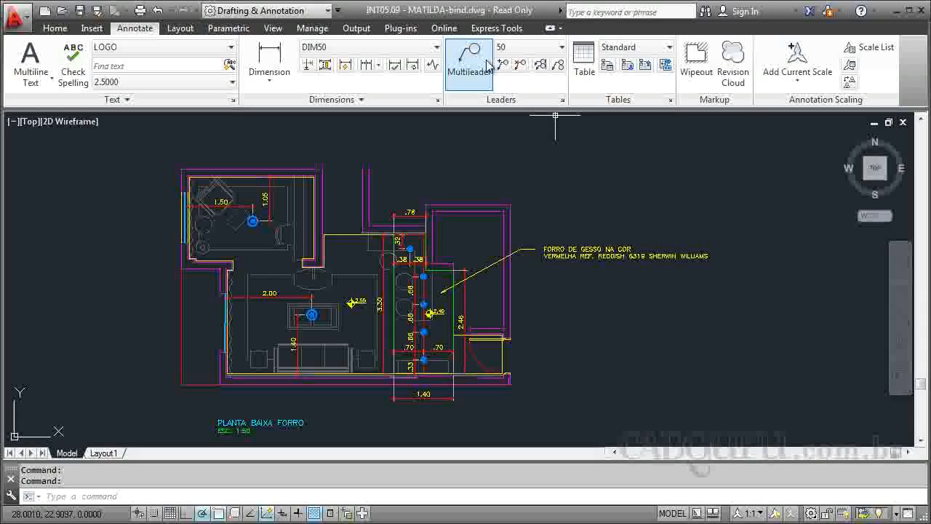
click(297, 216)
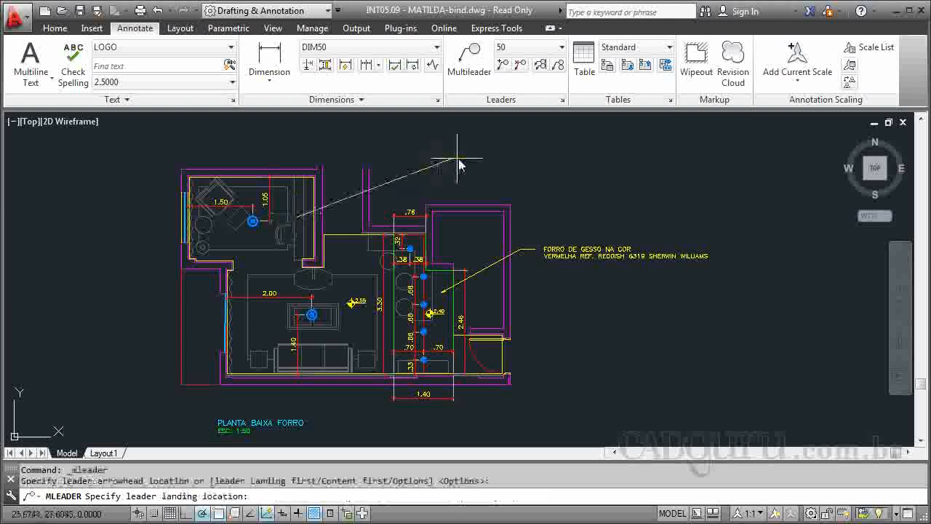
click(407, 166)
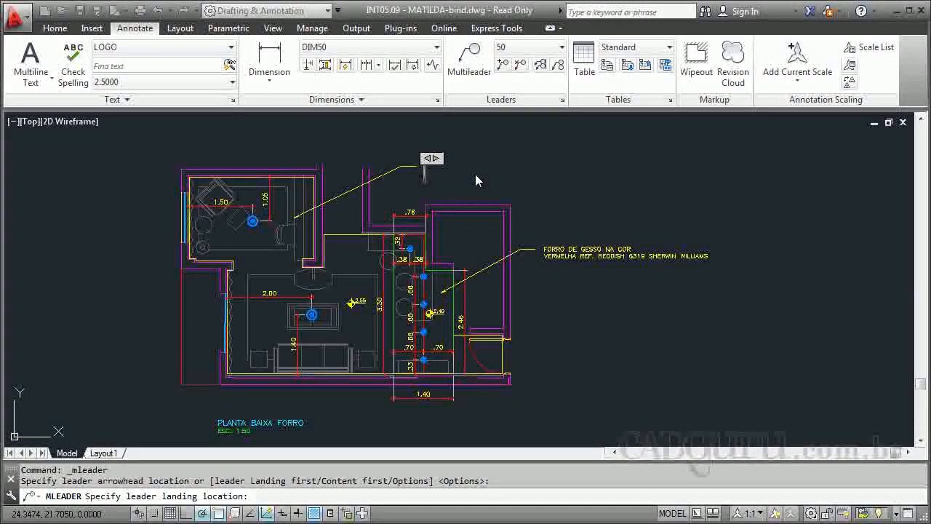
text(FORRO DE )
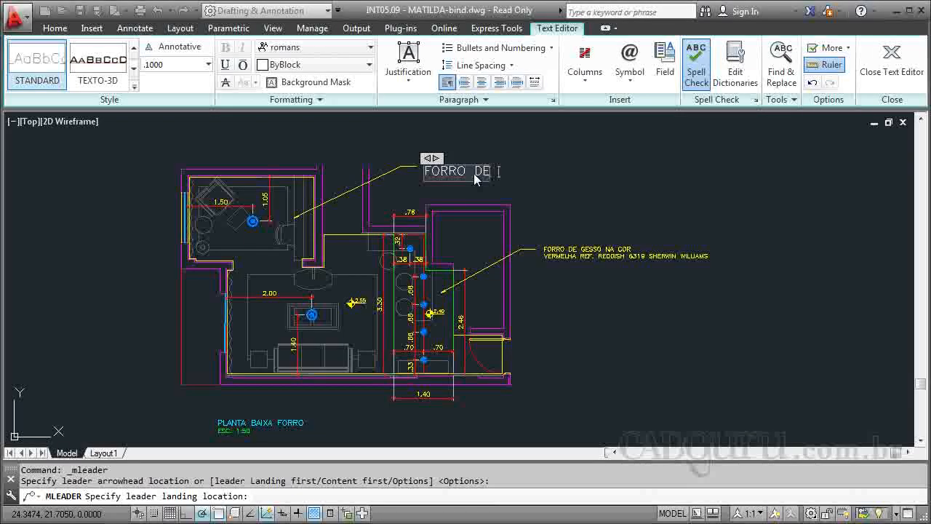
text(GESSO NA COR)
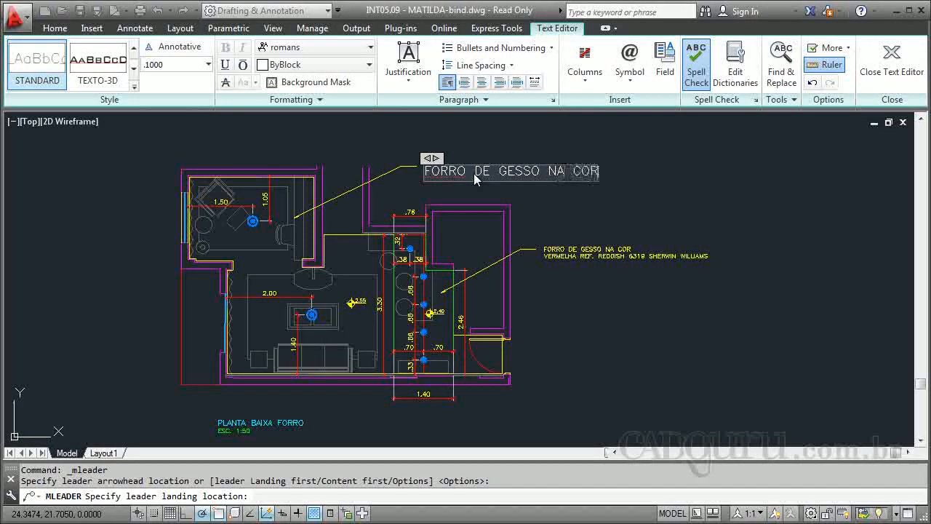
text( BRANCA)
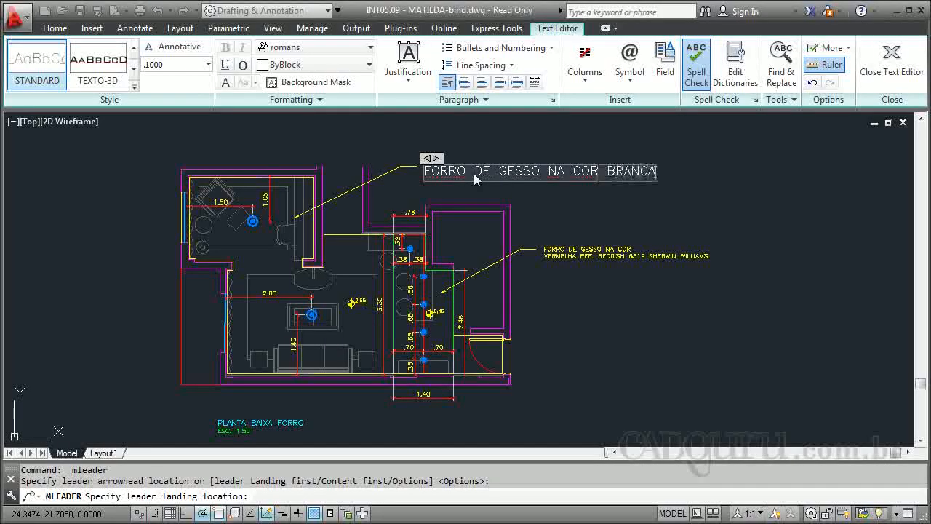
click(600, 216)
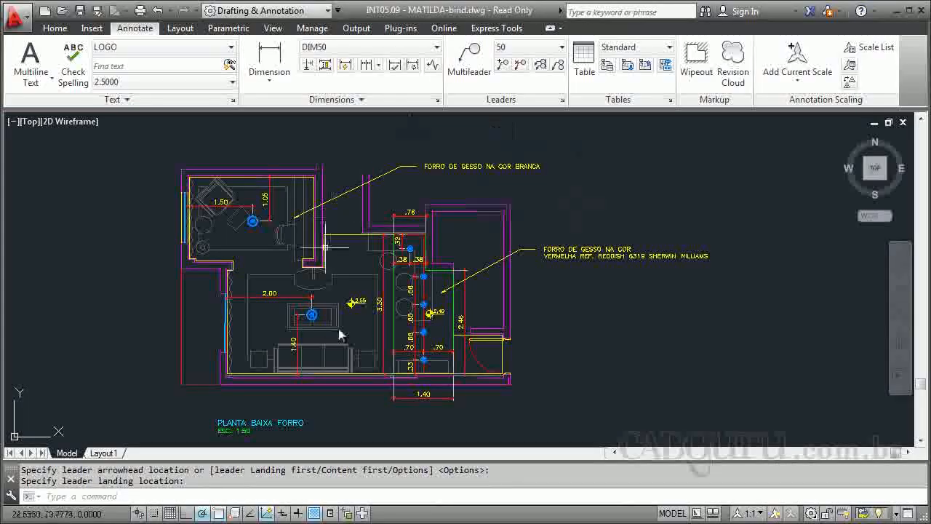
scroll(683, 263, down, 3)
scroll(604, 262, up, 3)
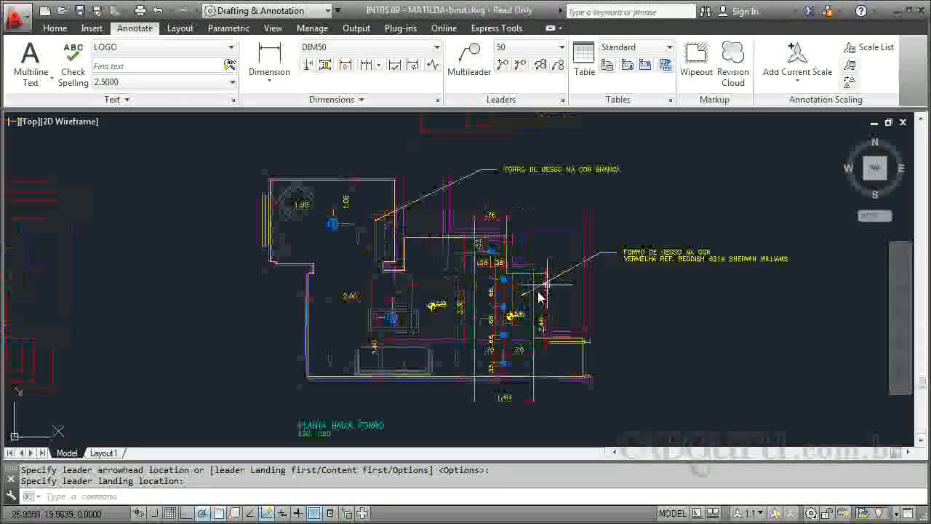